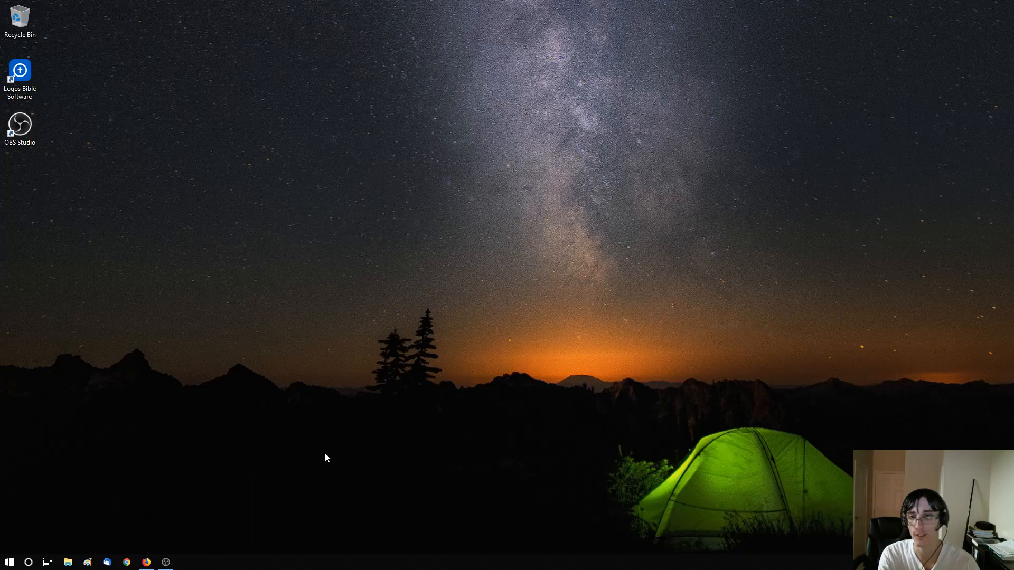
Switch to Firefox and go to python.org
click(150, 564)
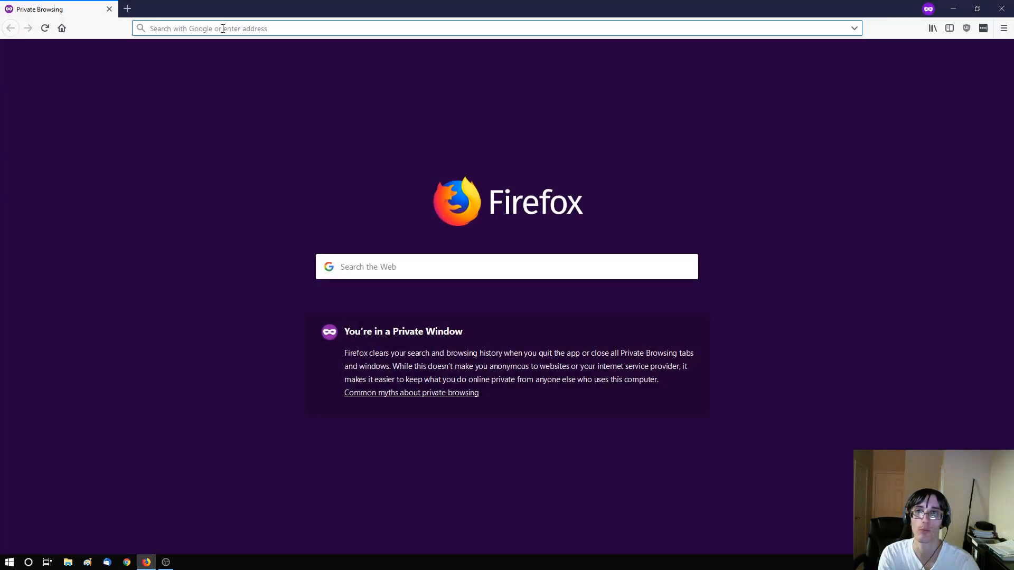
text(python.org)
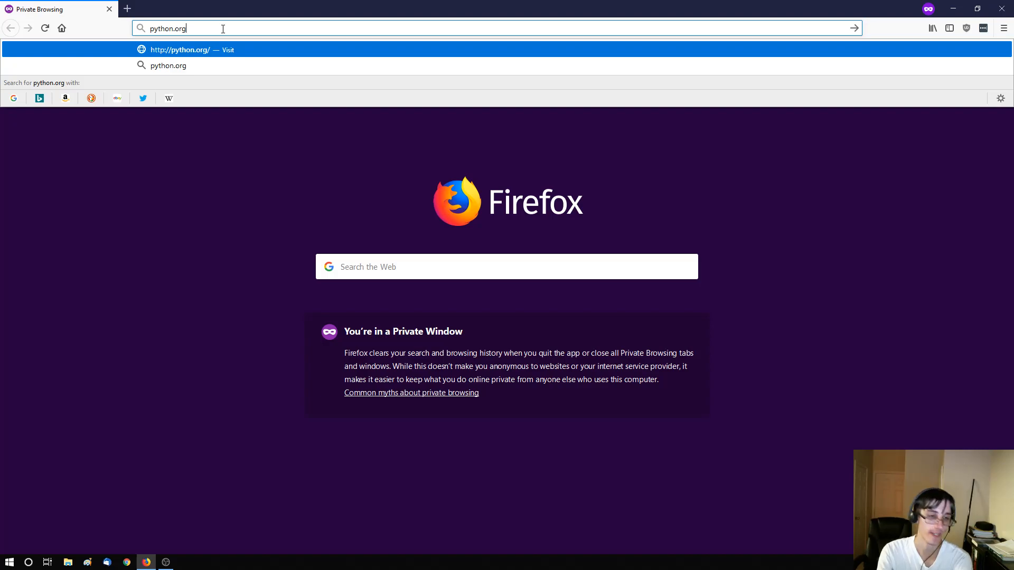
key(Return)
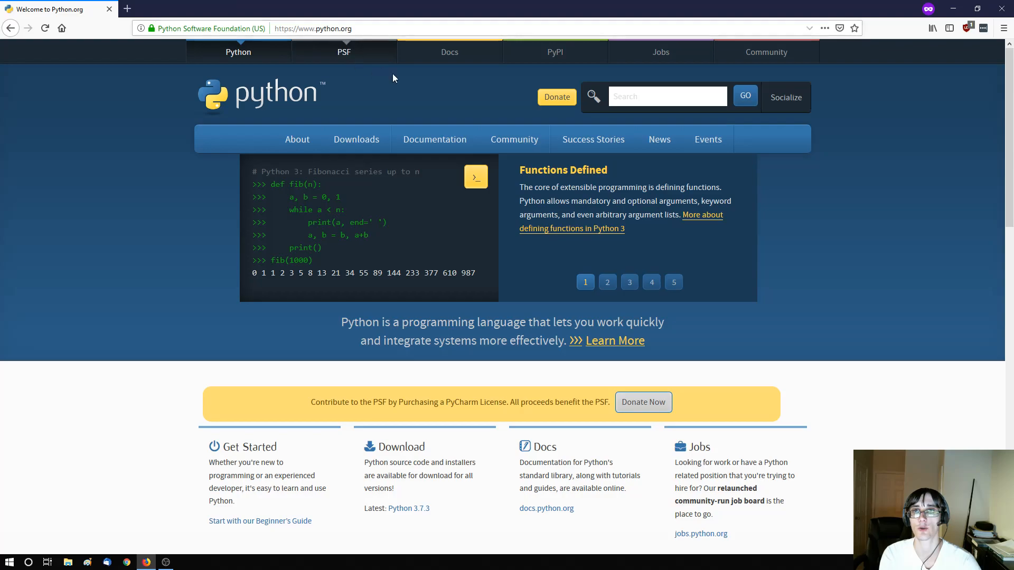
Download Python 3.7.3 for Windows into the Downloads folder as python-3.7.3.exe and run the installer
mouse_move(351, 141)
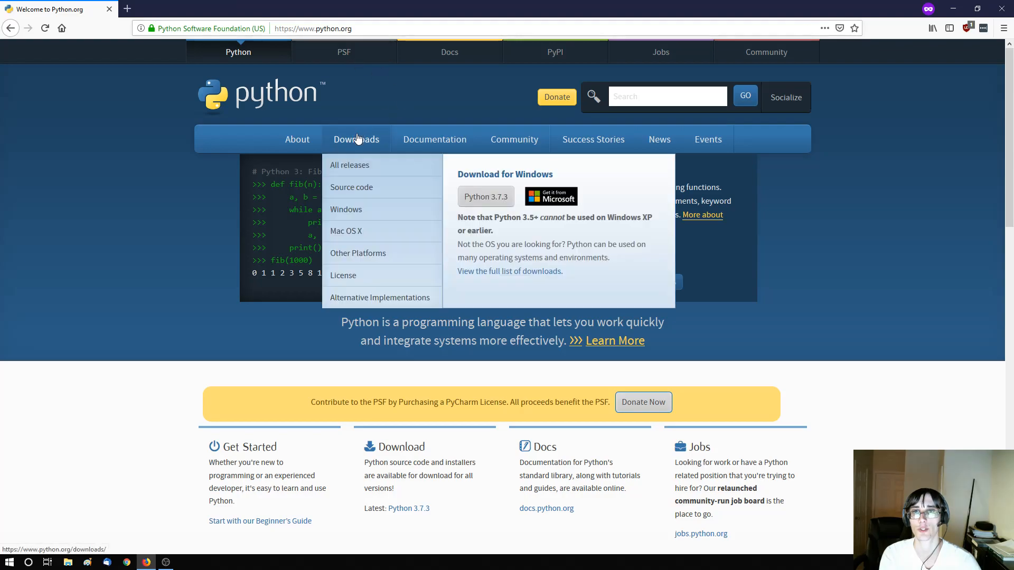
click(484, 203)
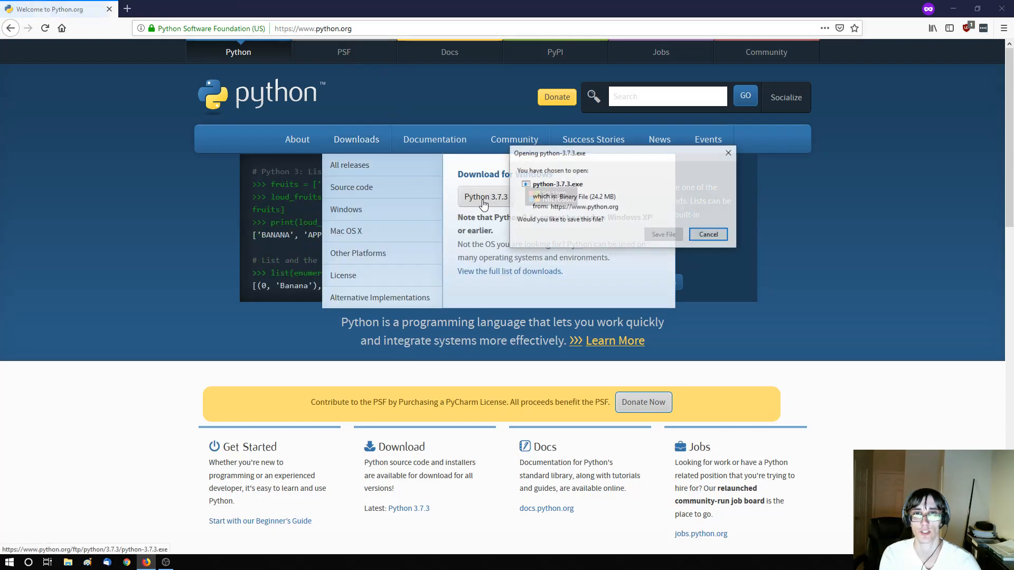
click(663, 234)
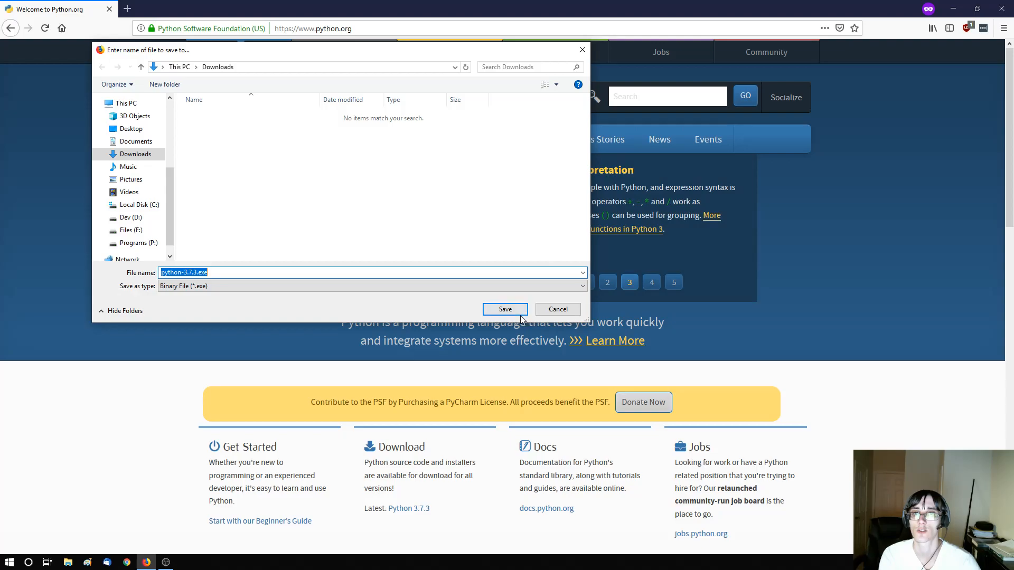
click(506, 312)
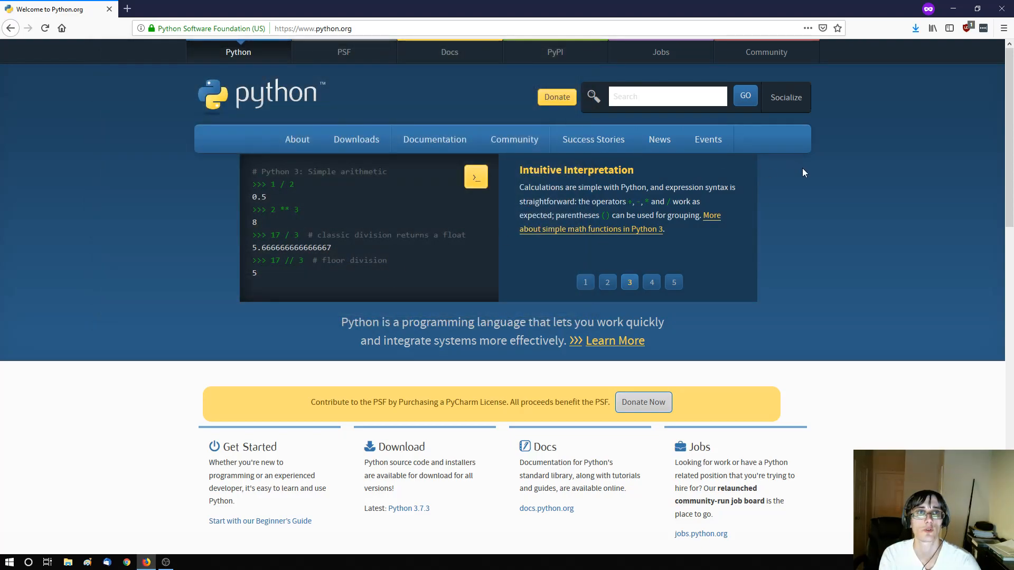
click(914, 32)
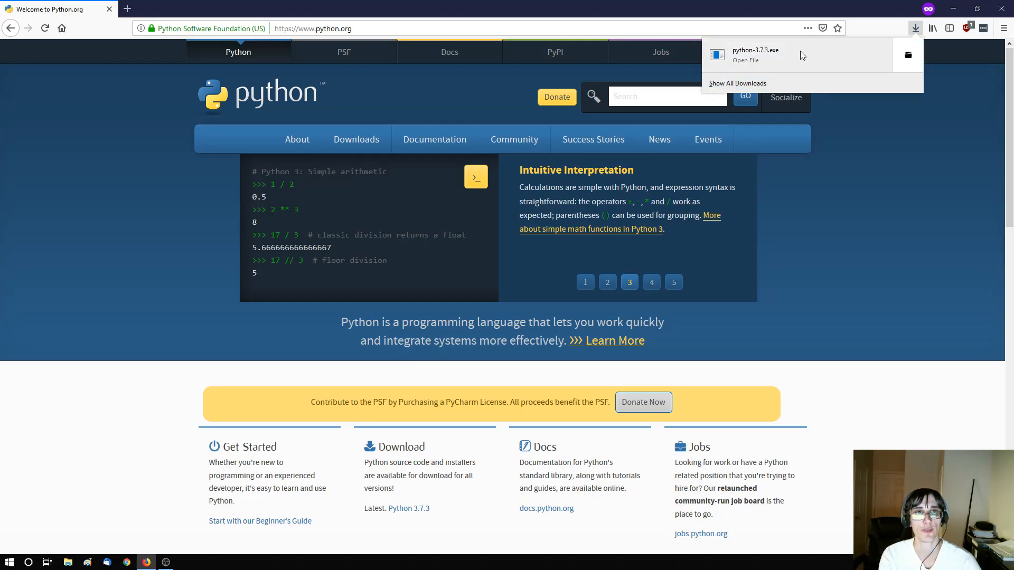
click(781, 54)
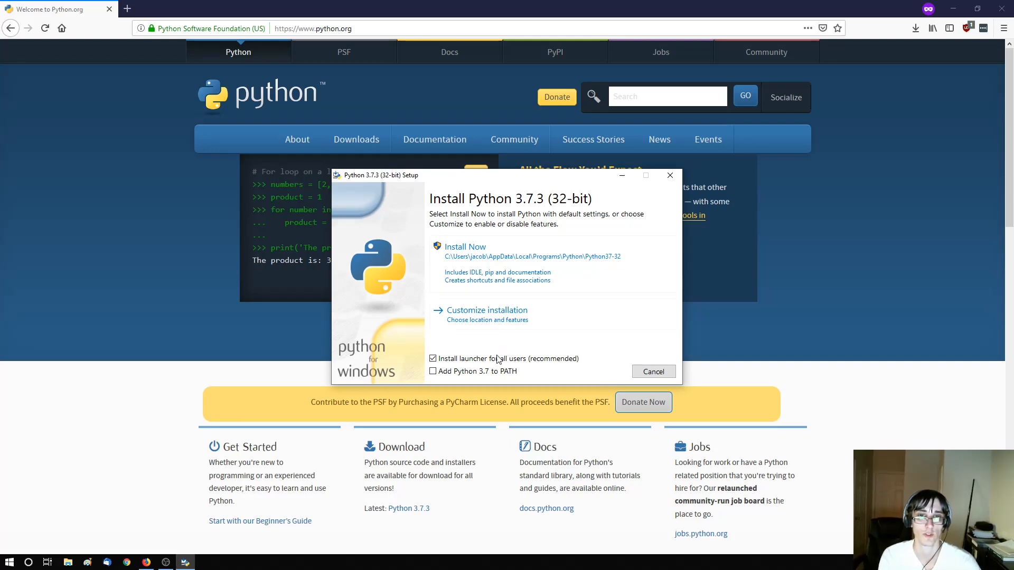
Enable adding Python 3.7 to PATH and choose a customized installation, accepting the default optional features
click(450, 376)
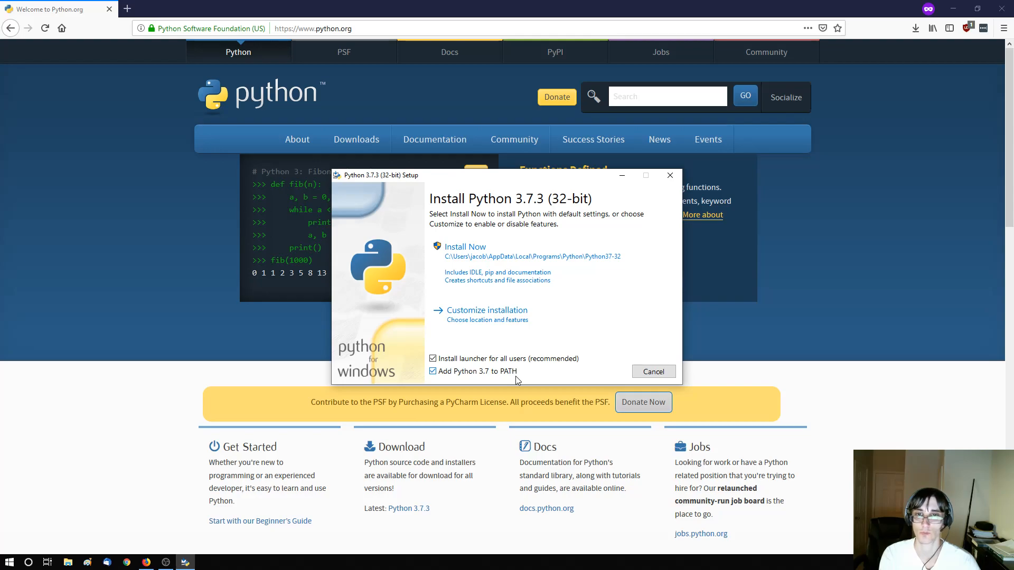
click(510, 319)
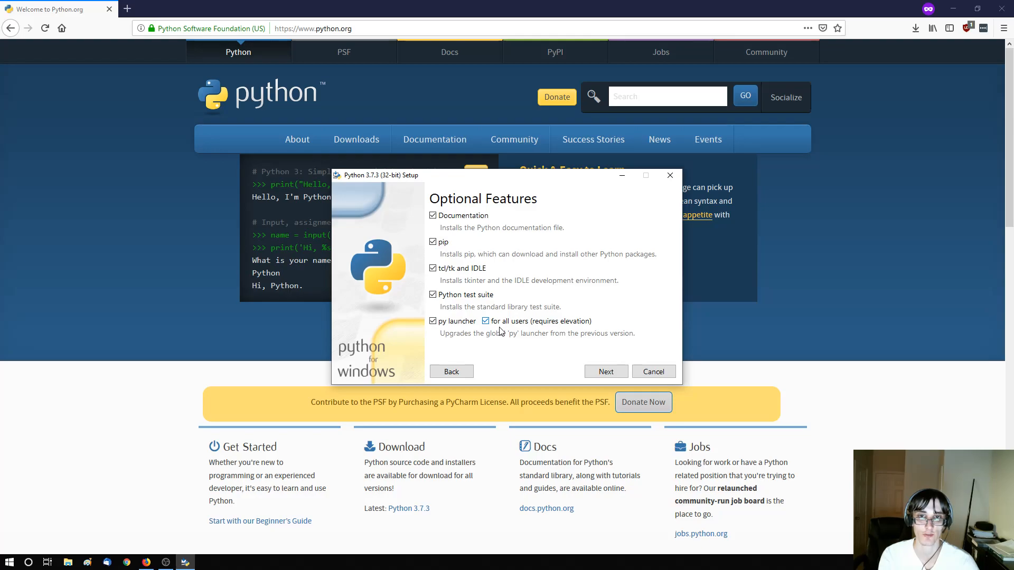
click(616, 376)
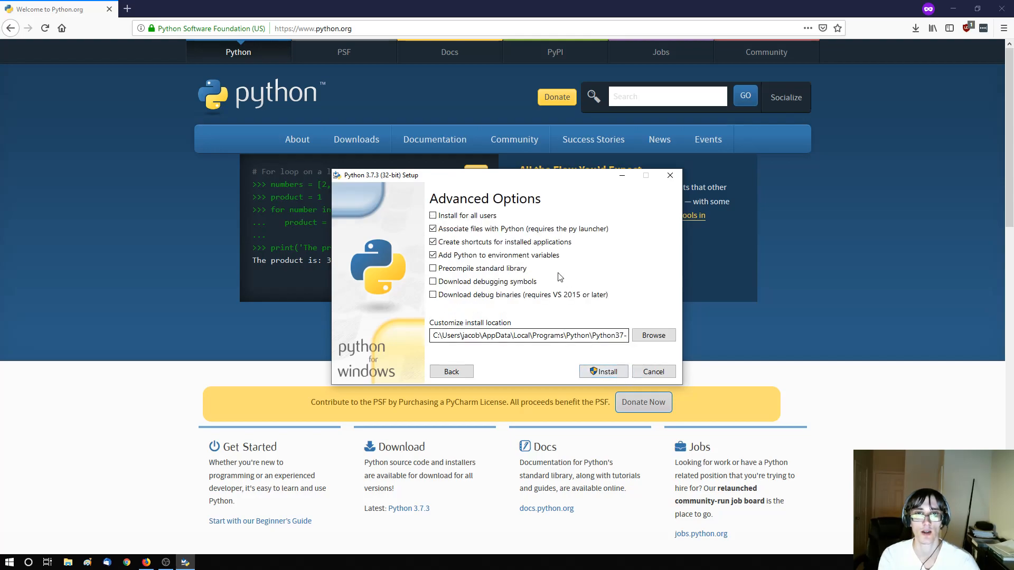
Enable installation for all users and the download of debugging symbols and debug binaries in the advanced options
click(476, 216)
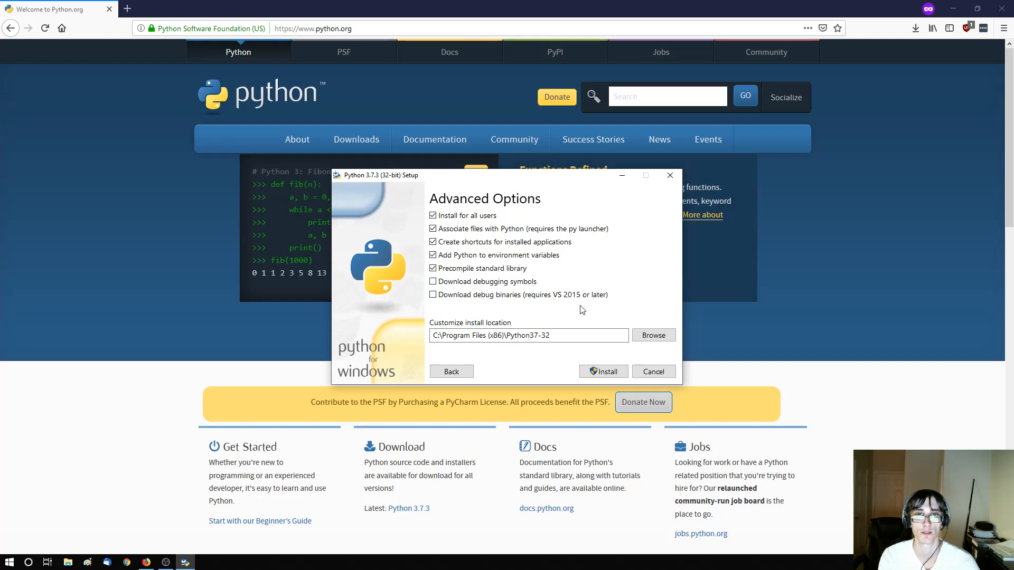
click(482, 283)
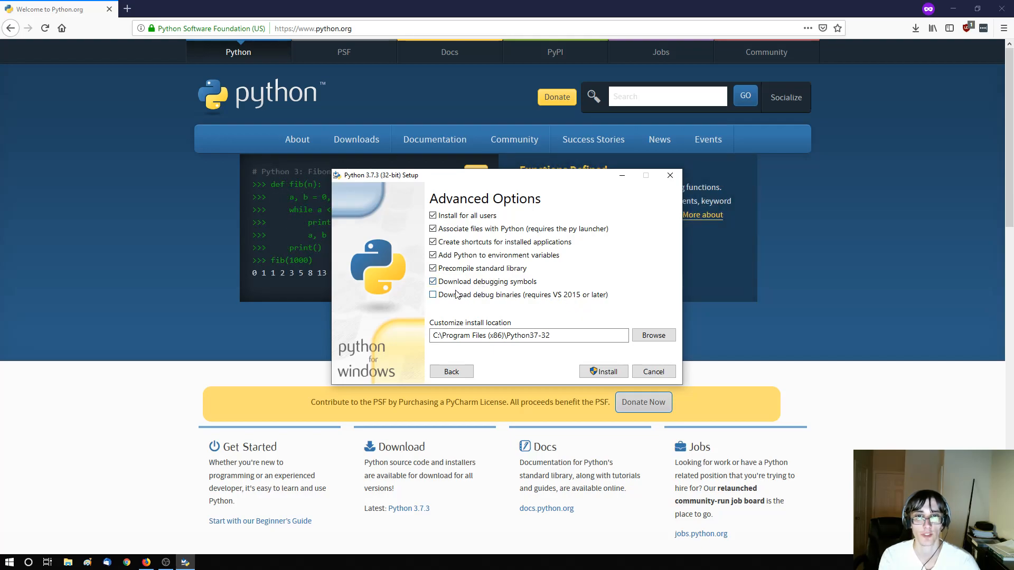
click(433, 295)
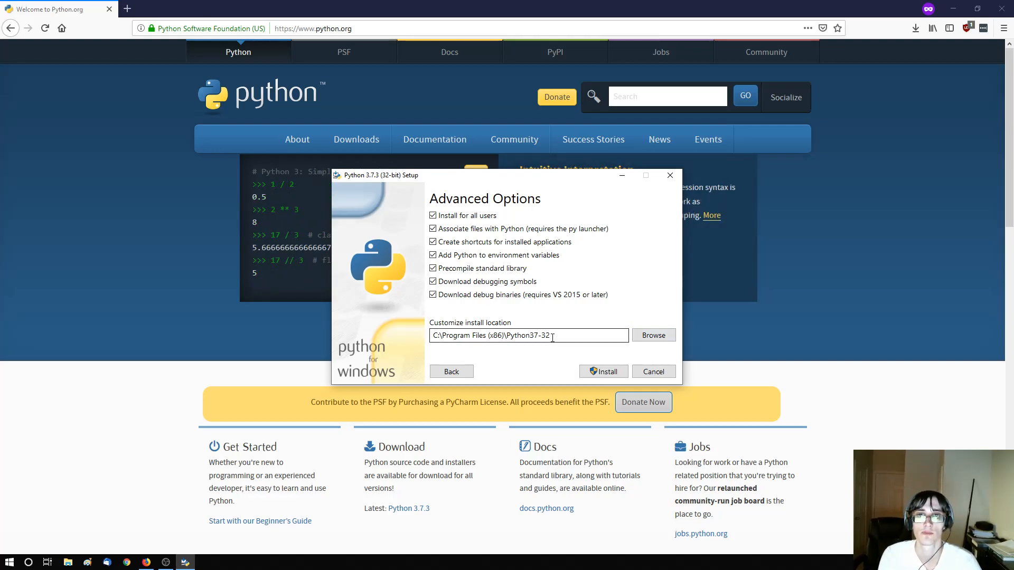
Create a folder named tools on the Dev (D:) drive and set the install location to D:\tools\Python3\
click(654, 335)
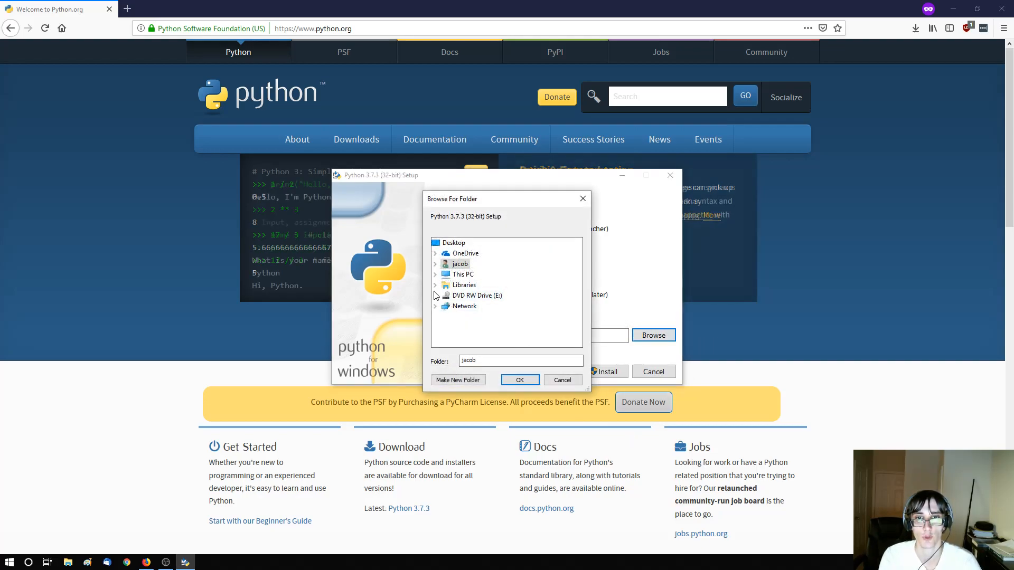
click(435, 274)
scroll(465, 280, down, 2)
click(470, 276)
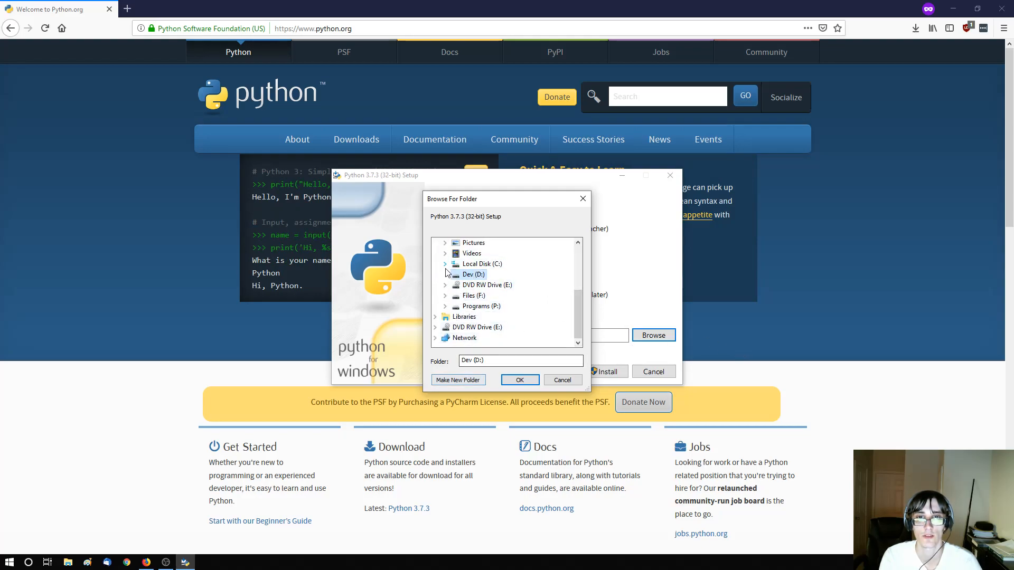
click(470, 382)
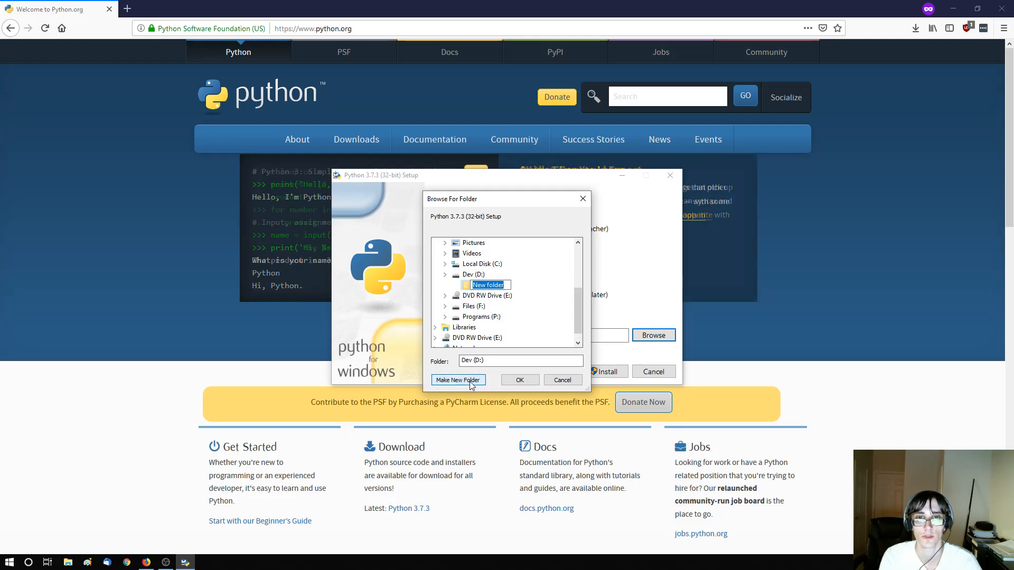
text(Tools)
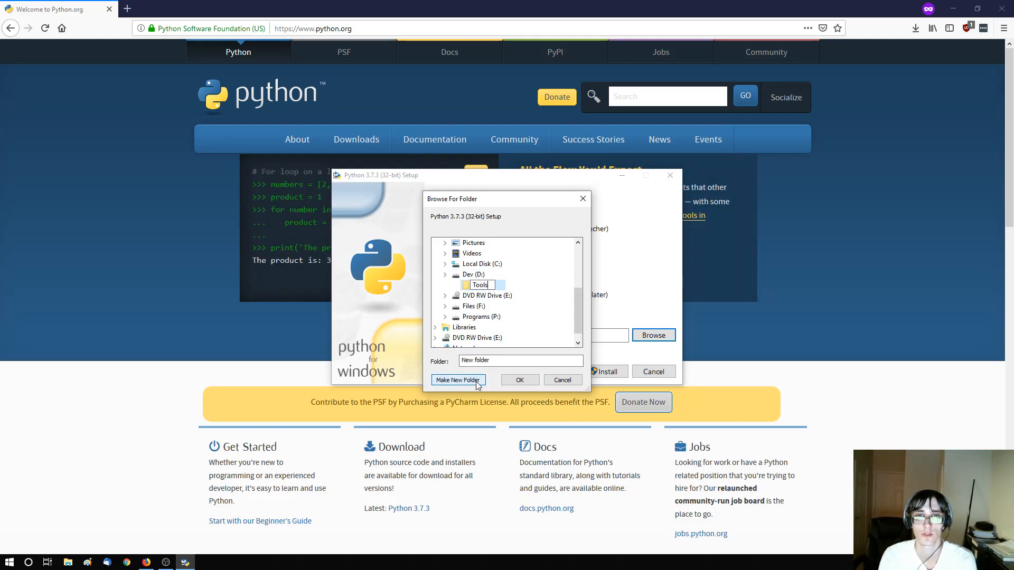
key(BackSpace)
key(BackSpace)
key(BackSpace)
key(BackSpace)
key(BackSpace)
text(tools)
key(Return)
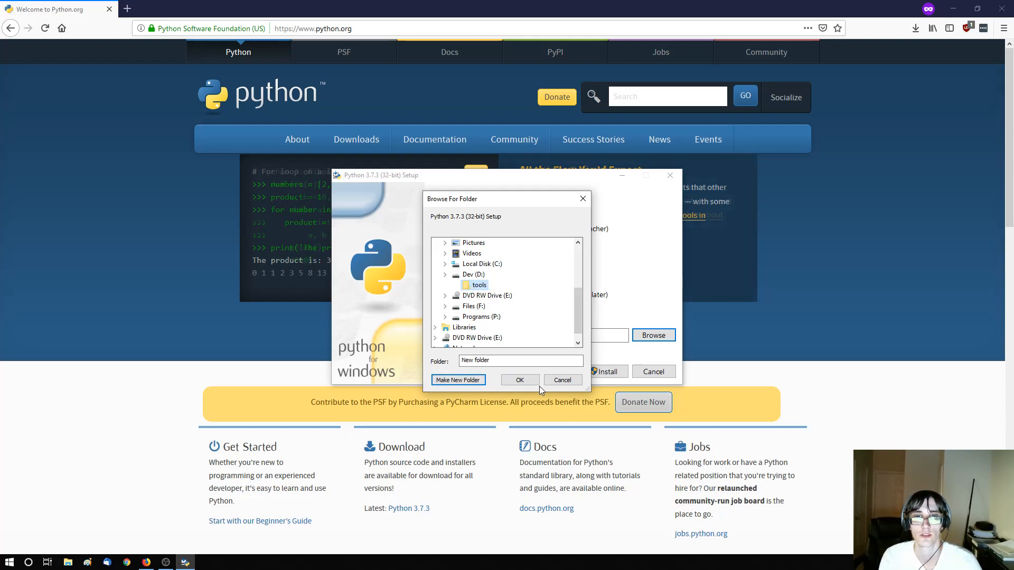
click(525, 381)
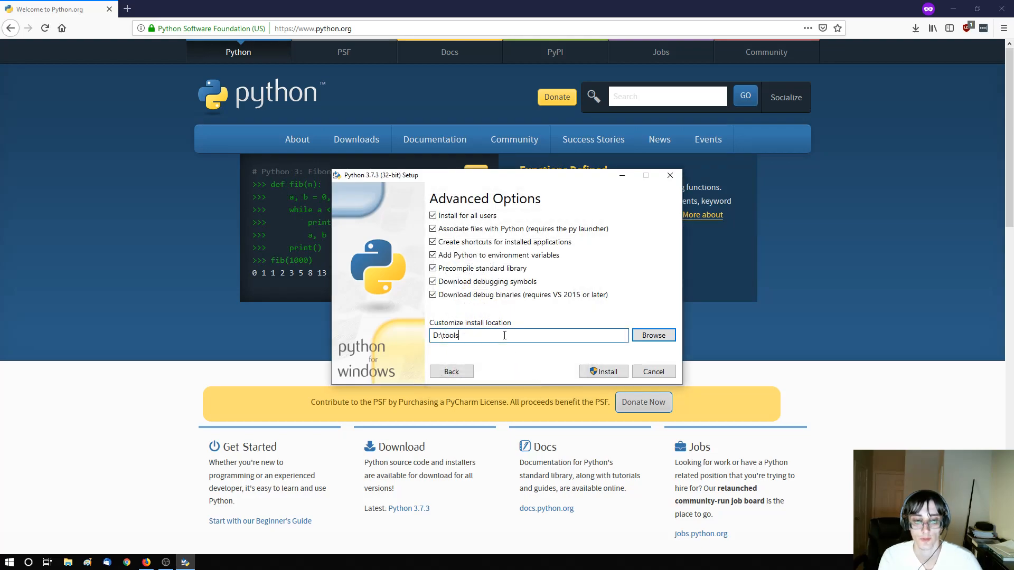
text(\Python3\)
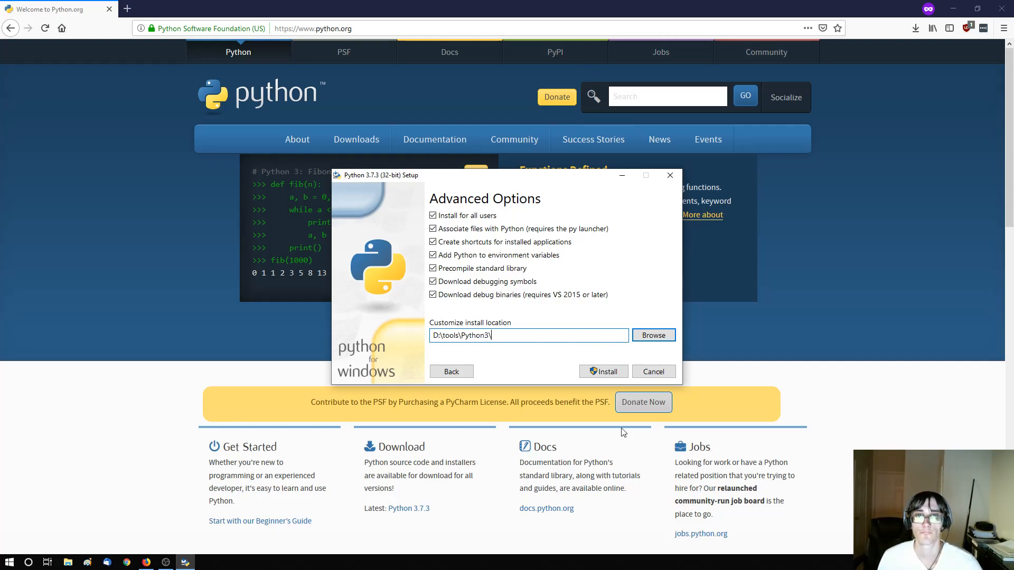
Install Python with the chosen options, disable the path length limit, and close the setup
click(620, 375)
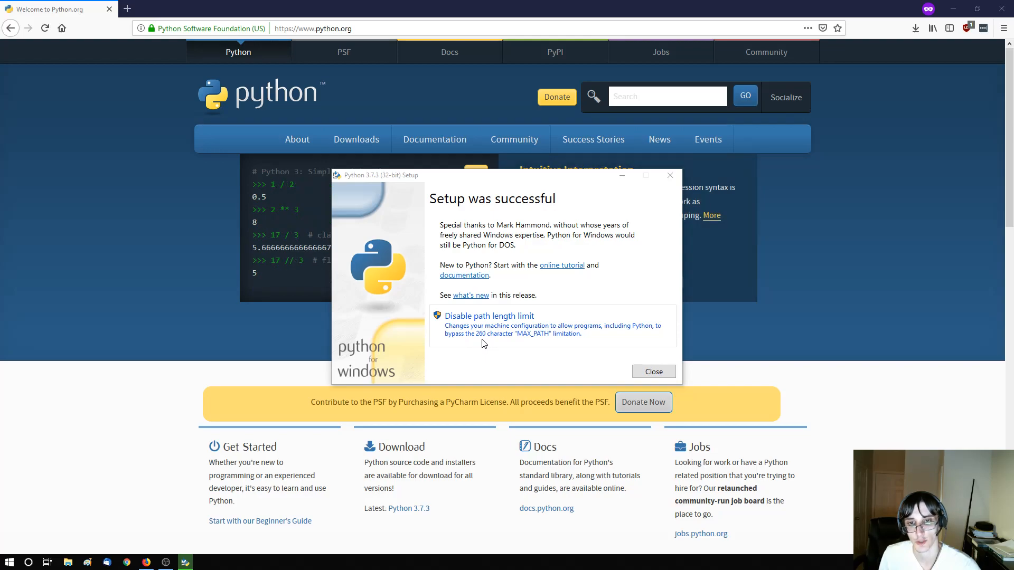
click(511, 343)
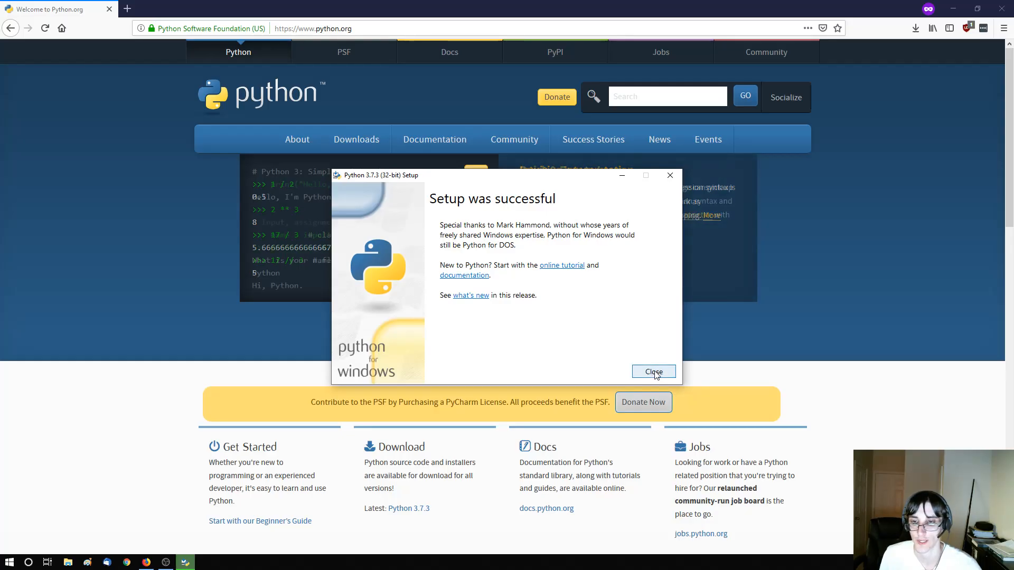
click(654, 370)
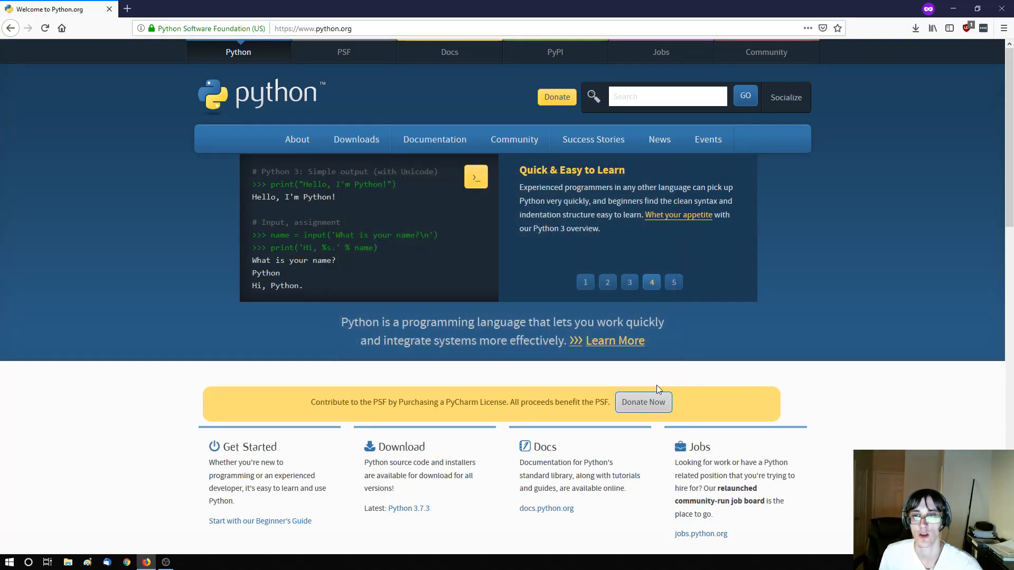
Search Windows for python, launch the Python 3.7 (64-bit) interpreter to check it, and quit it with exit()
click(9, 563)
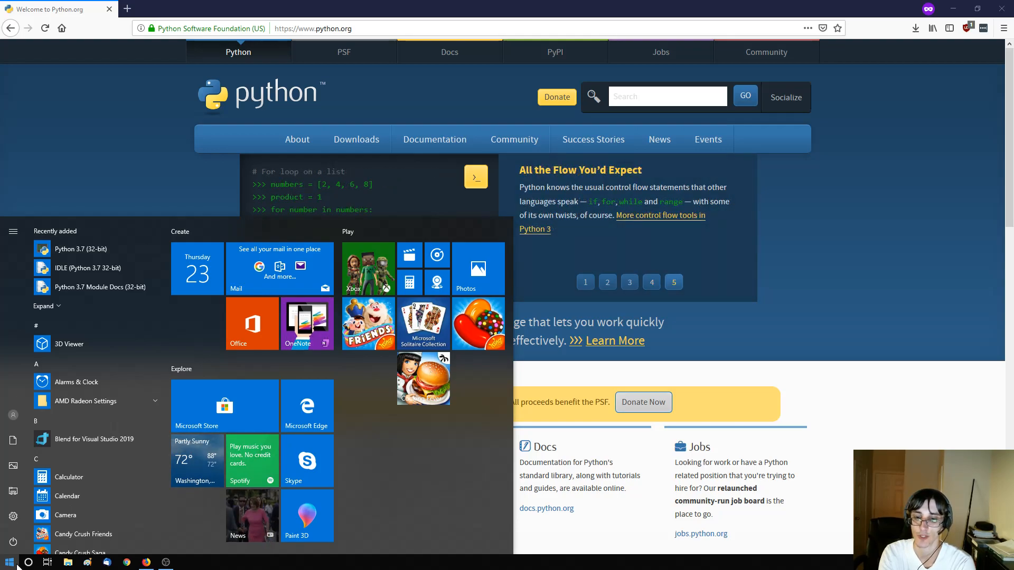
text(python)
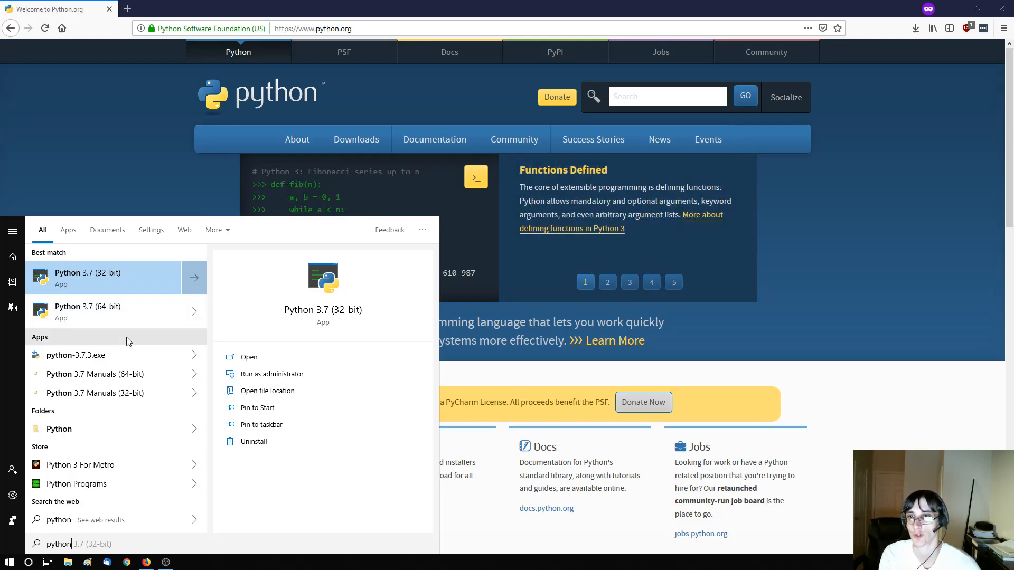
click(125, 310)
drag(220, 53, 255, 137)
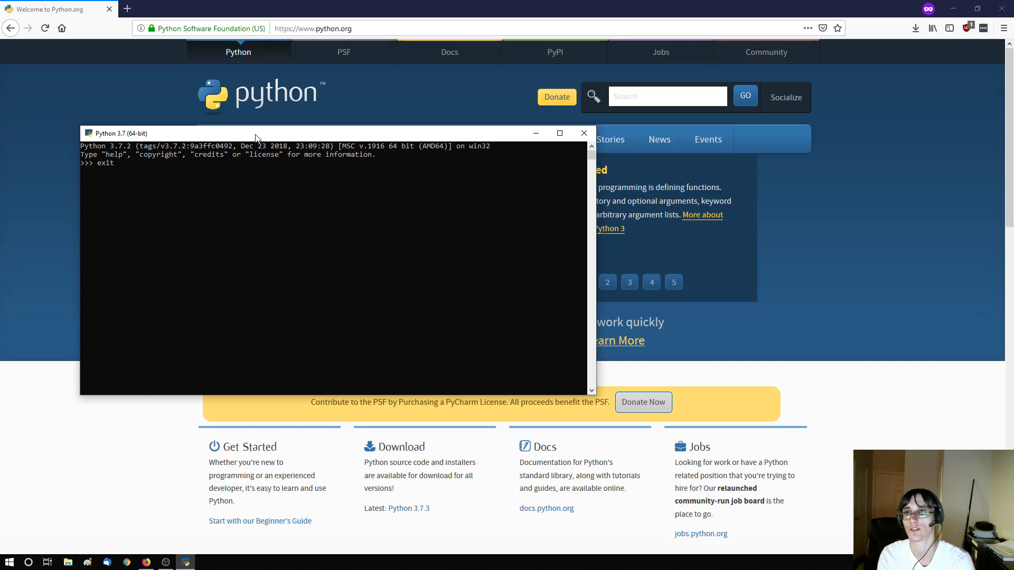
text(exit)
key(Return)
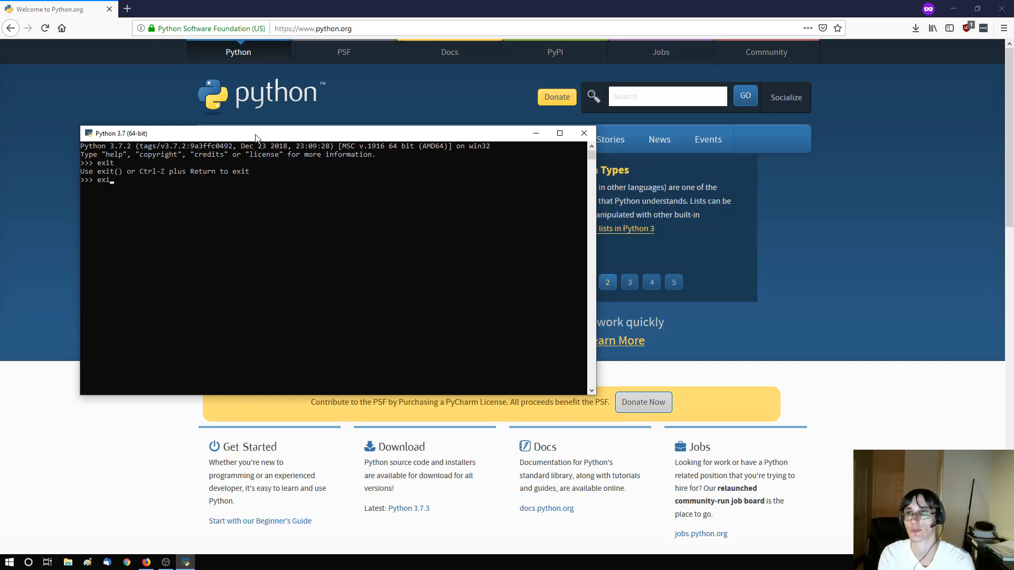
text(exit())
key(Return)
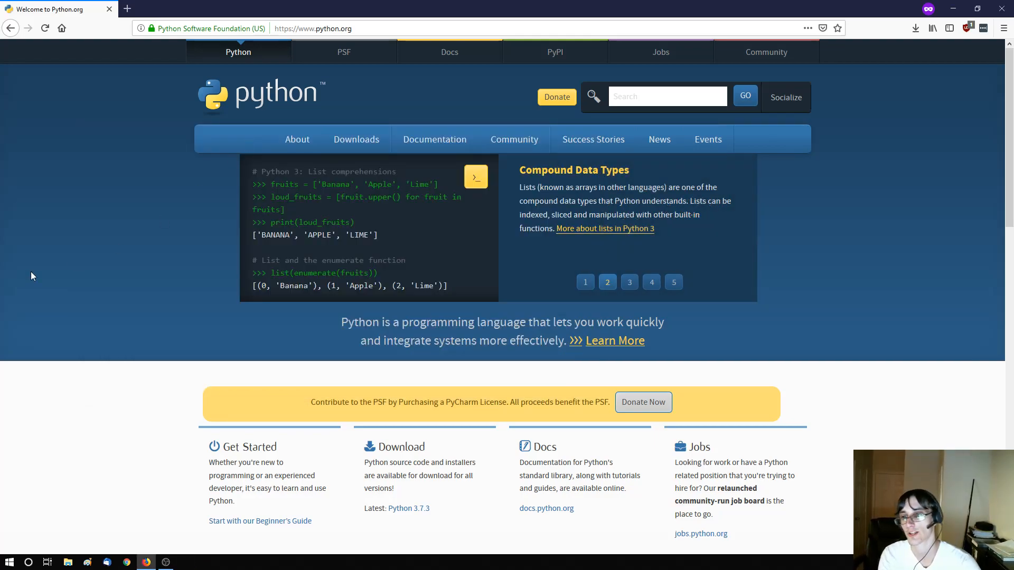
Search Windows for idle, pin IDLE (Python 3.7 64-bit) to the taskbar, and open it
click(9, 563)
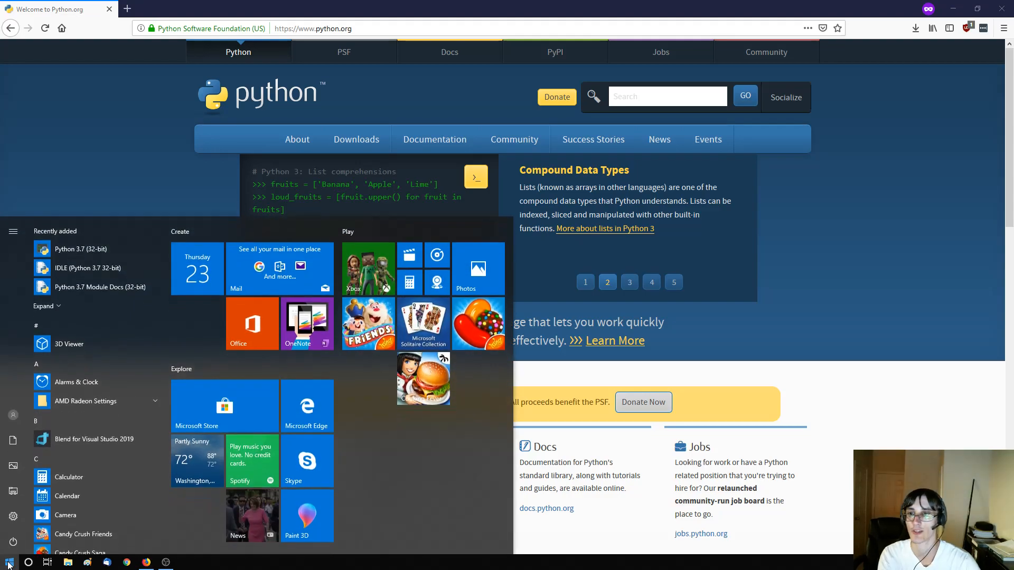
text(idle)
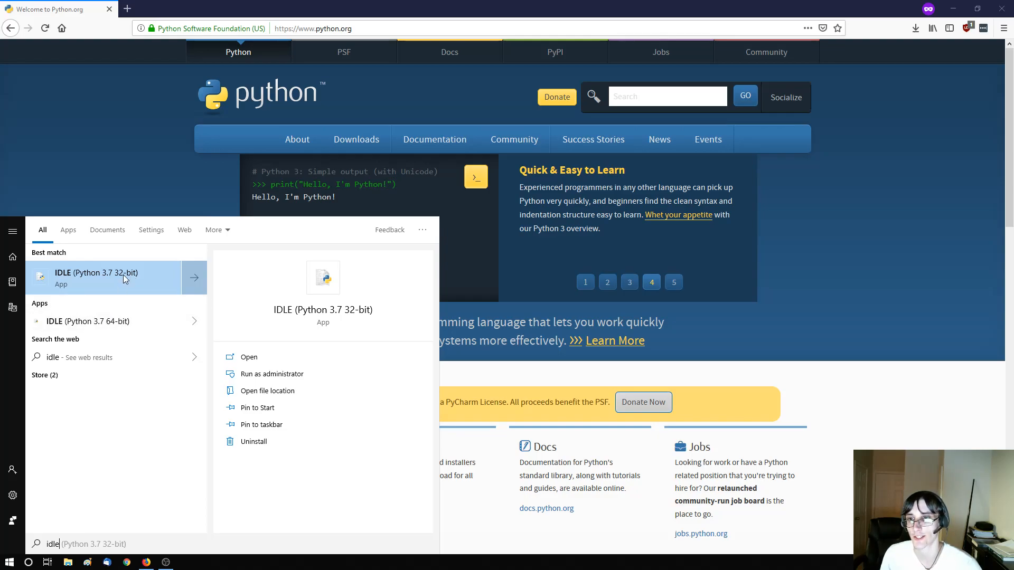
right_click(120, 326)
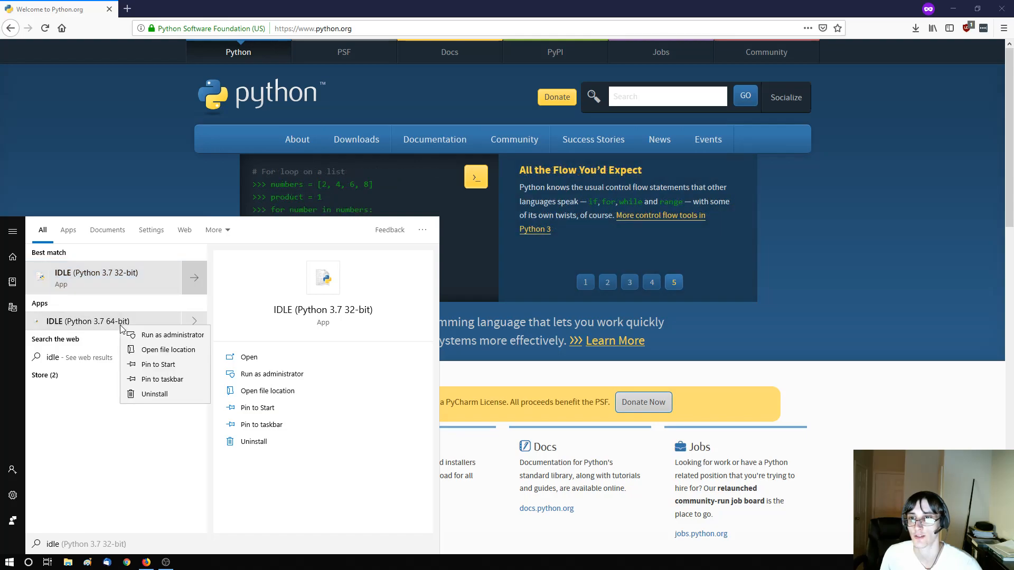
click(165, 379)
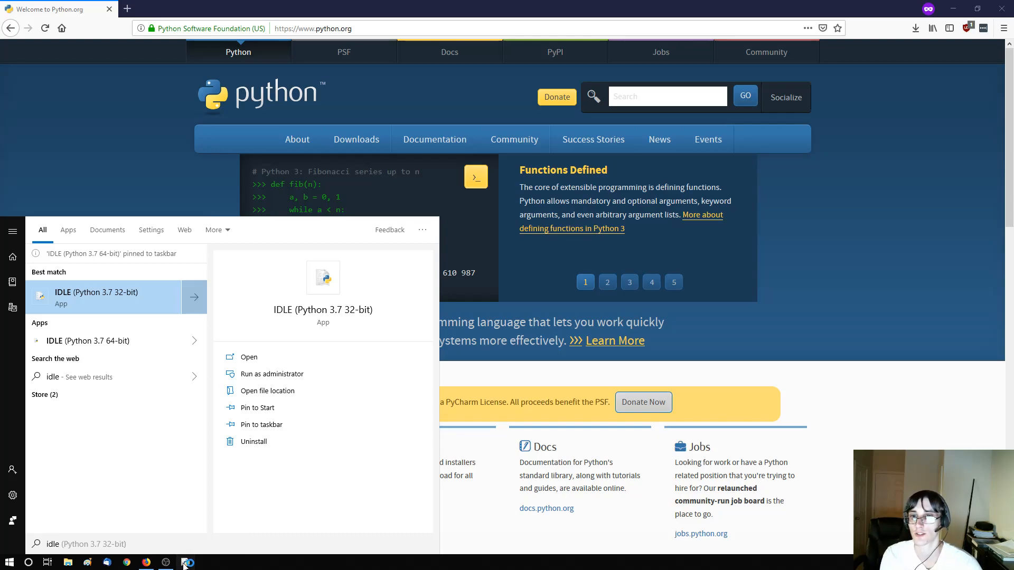
click(185, 563)
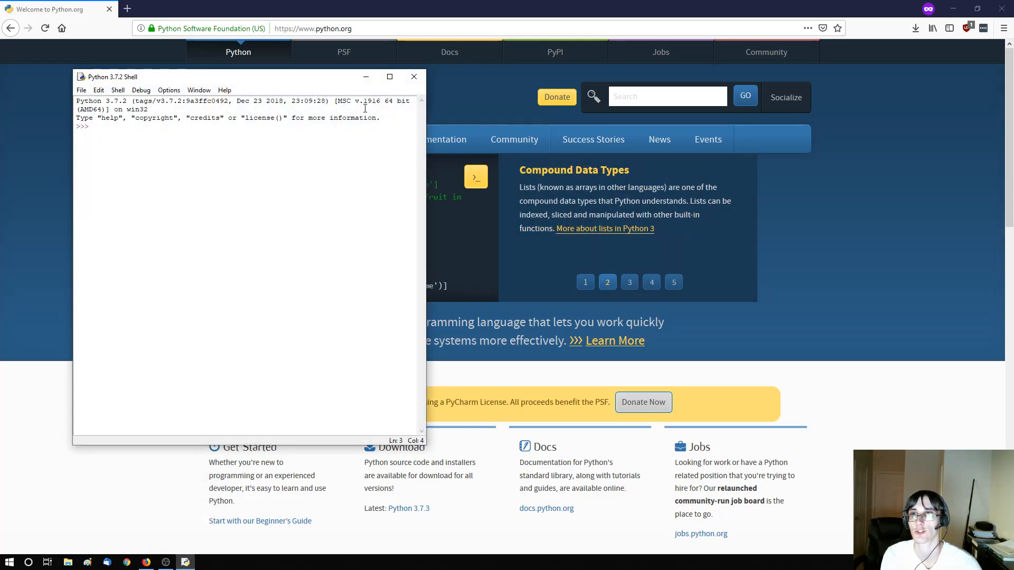
Close the IDLE shell, go to pygame.org in the browser, and open its Getting Started page
click(414, 77)
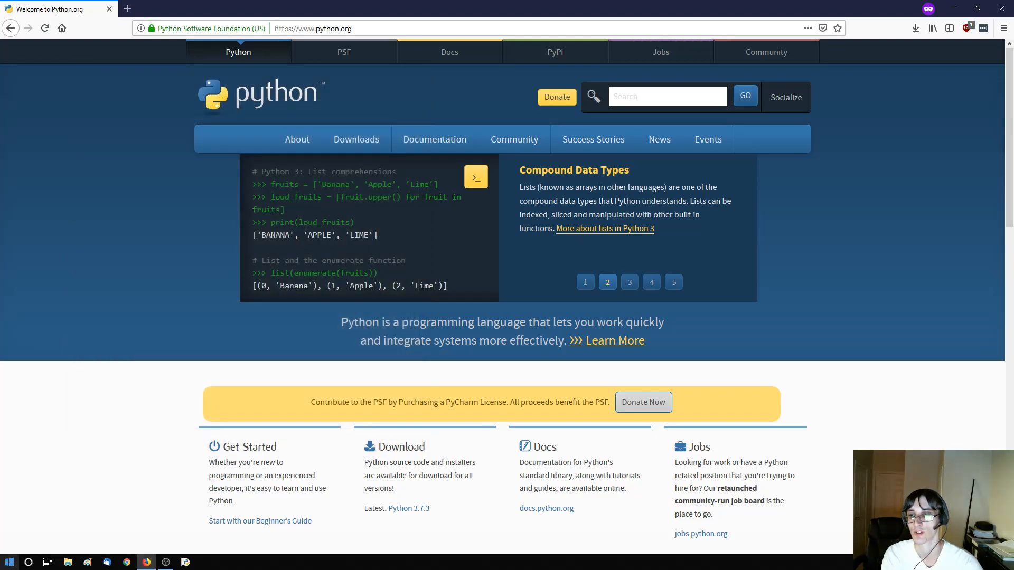
click(341, 29)
text(p)
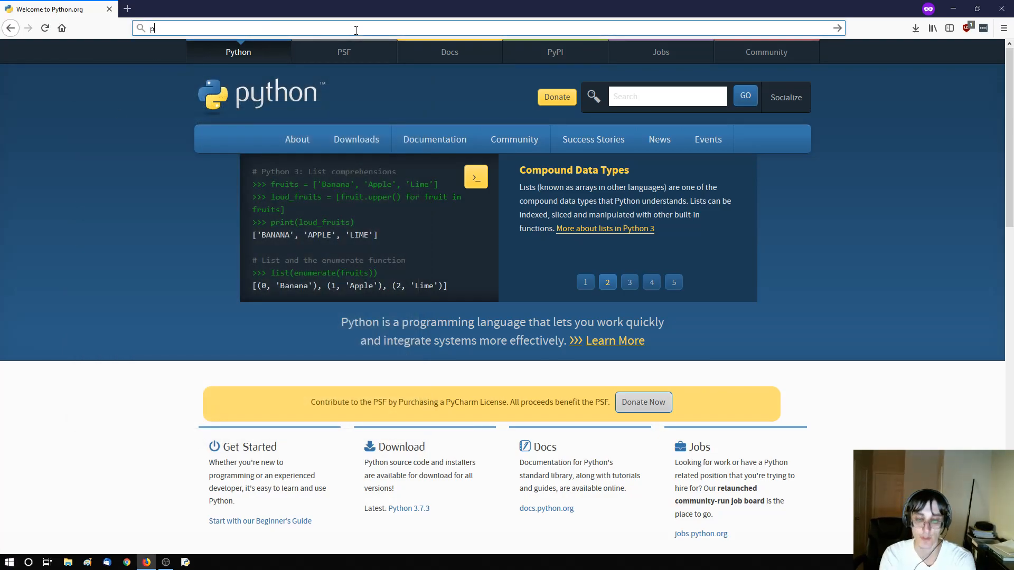
text(ygame.org)
key(Return)
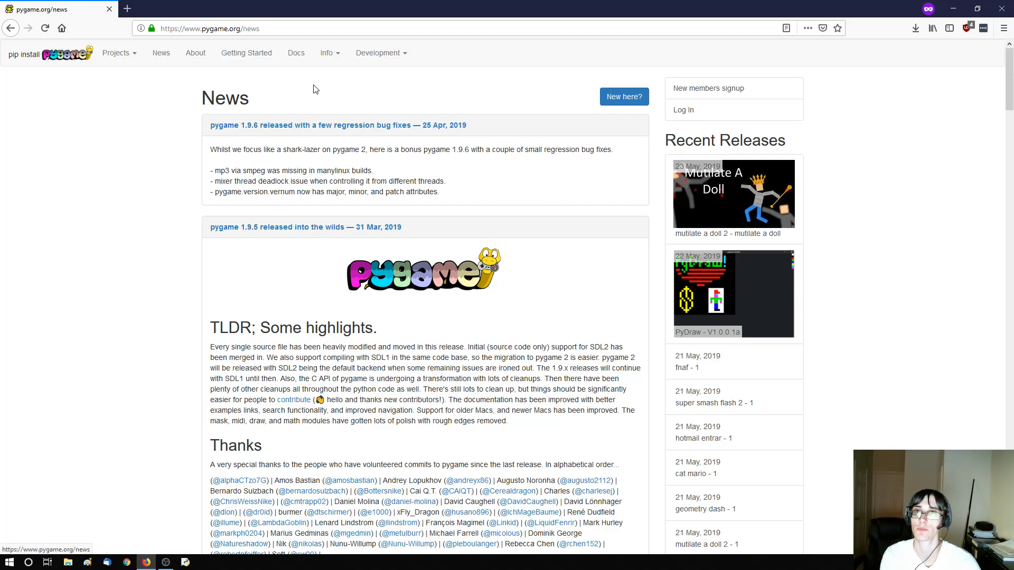
click(250, 55)
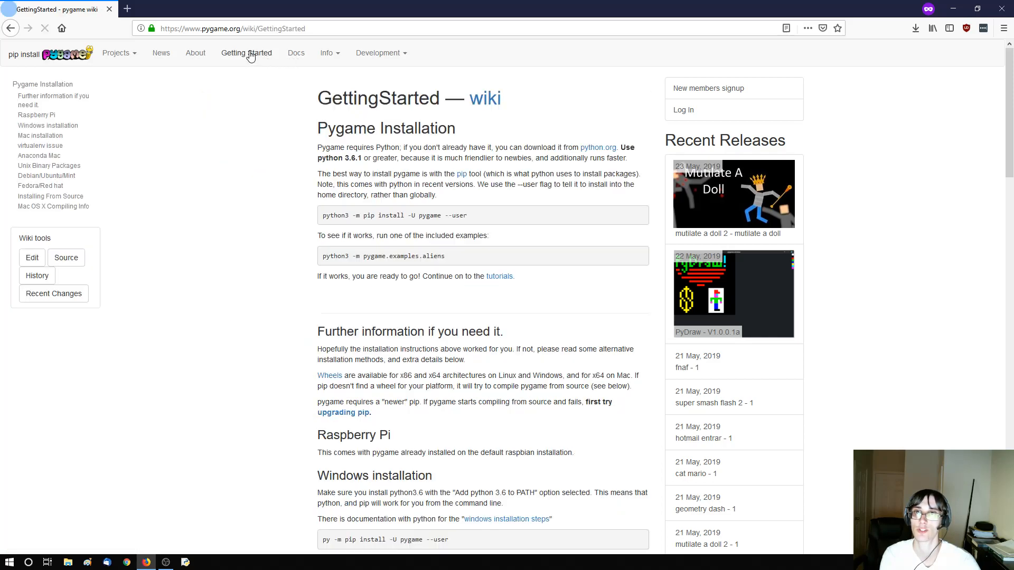
Examine the pip install commands for pygame in the general and Windows installation sections
mouse_move(322, 216)
mouse_down()
mouse_move(475, 220)
mouse_move(326, 214)
mouse_up()
click(326, 214)
scroll(401, 366, down, 3)
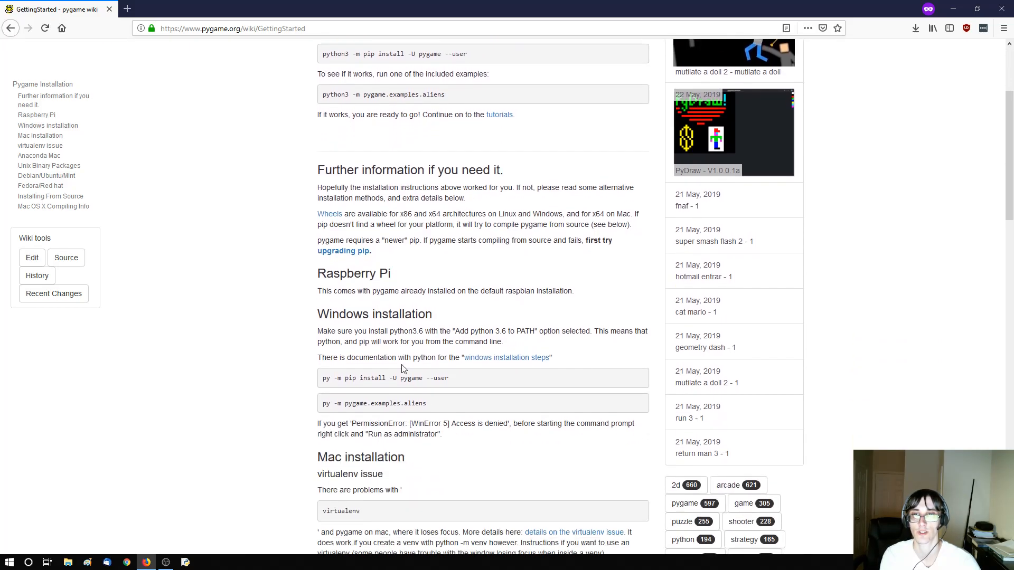
drag(455, 384, 322, 379)
click(323, 379)
scroll(392, 192, up, 1)
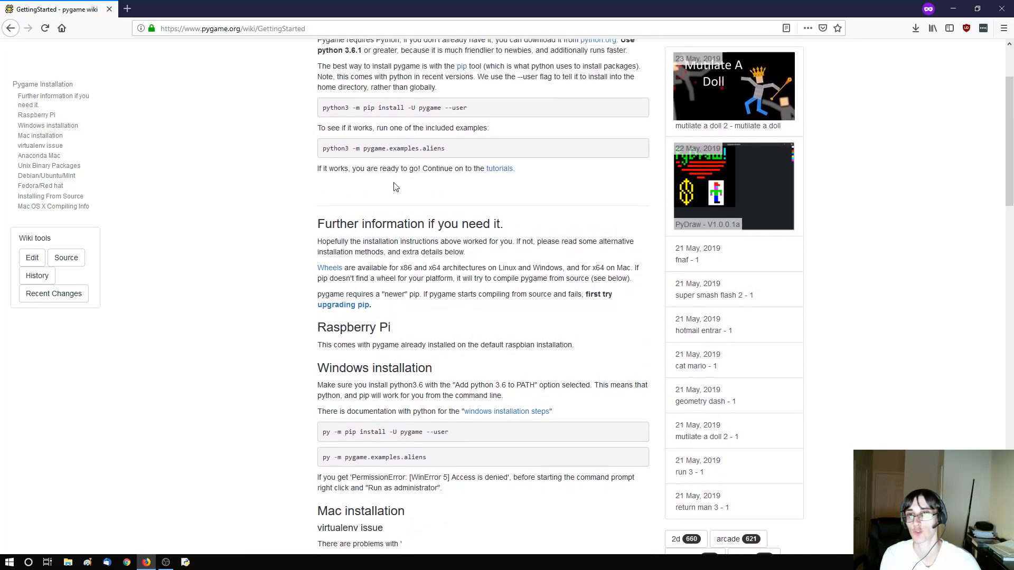
scroll(393, 192, up, 2)
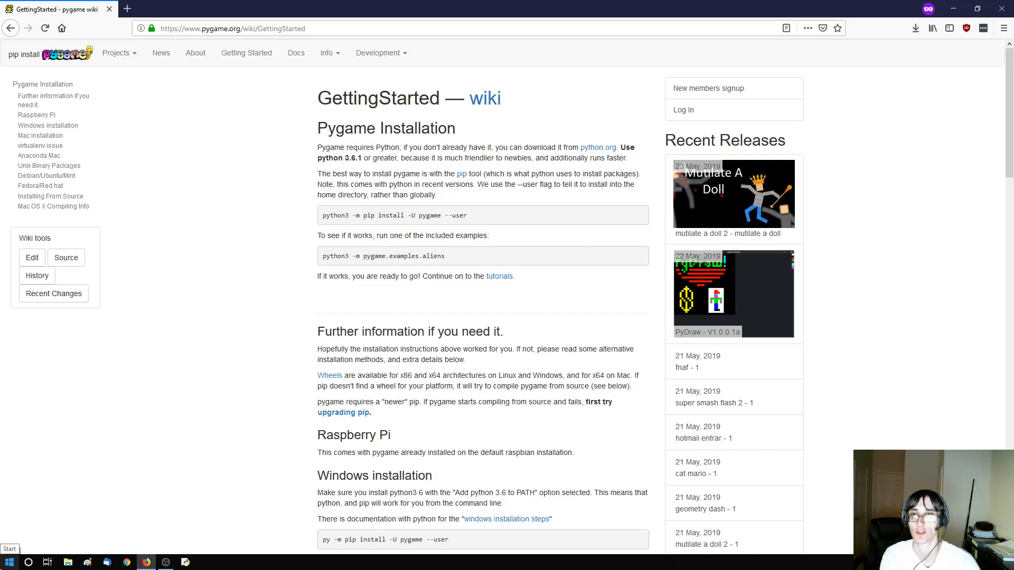
Search Windows for cmd and open the Command Prompt
right_click(9, 562)
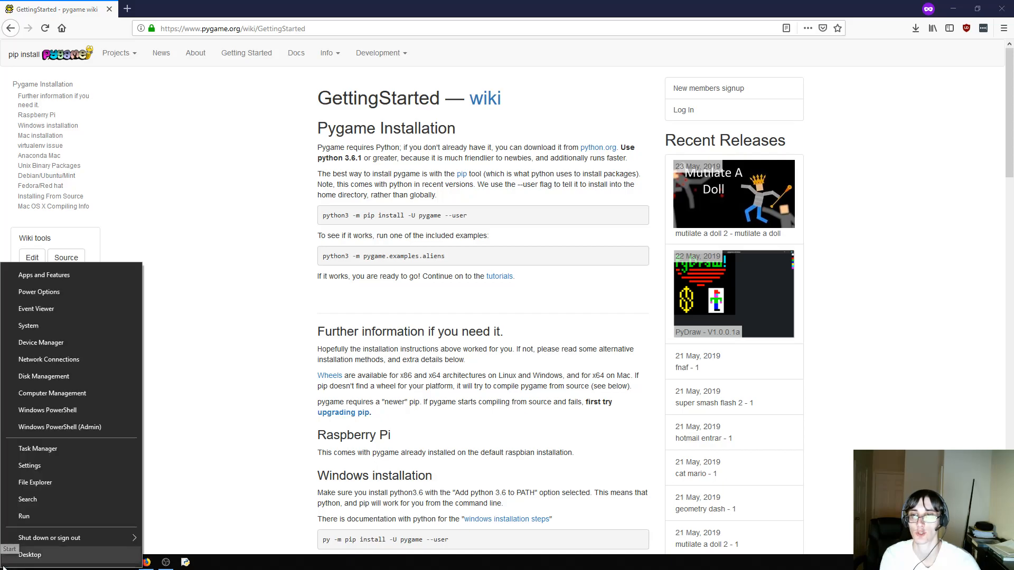
click(217, 506)
click(14, 560)
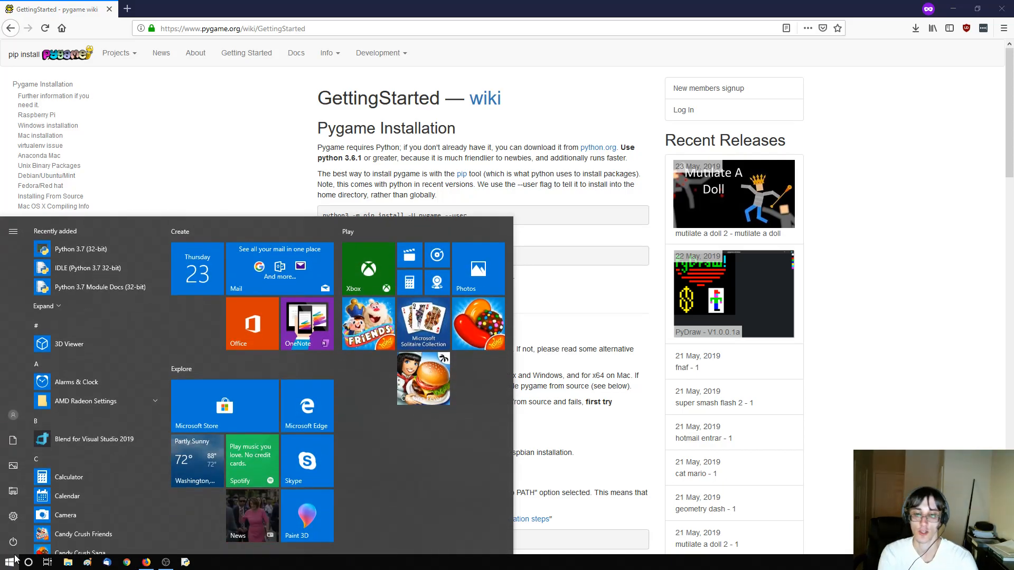
text(z)
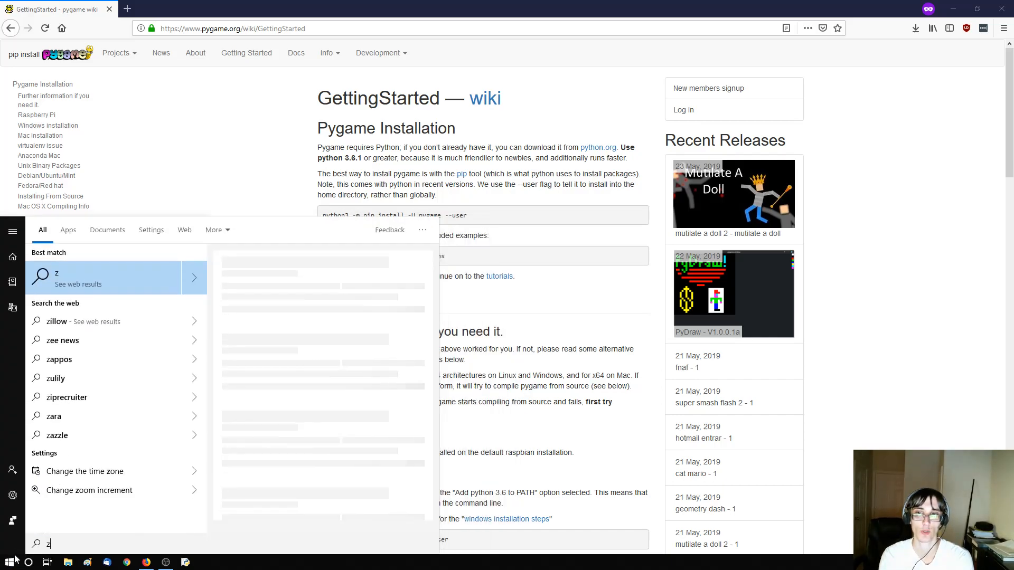
key(BackSpace)
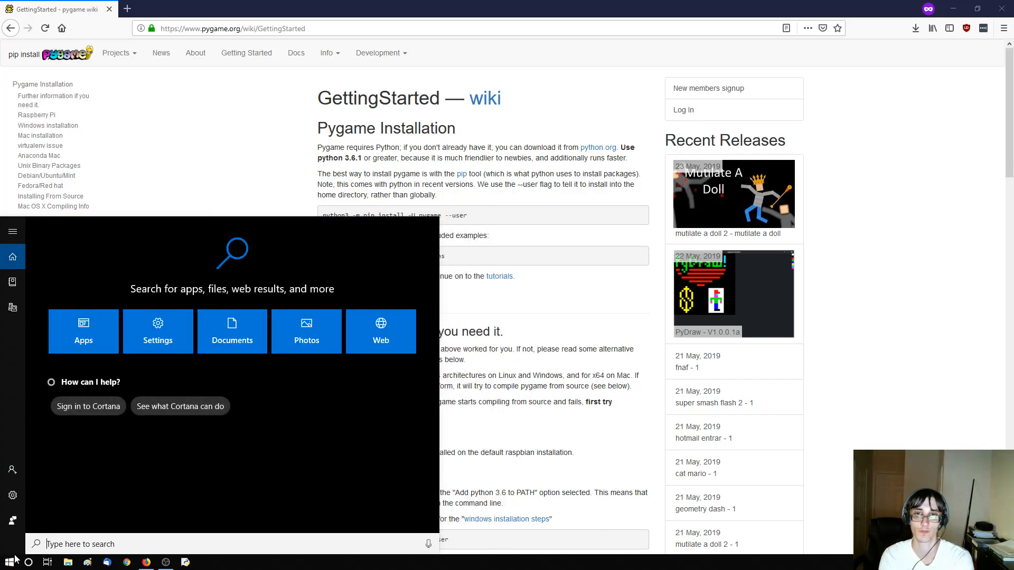
text(cmd)
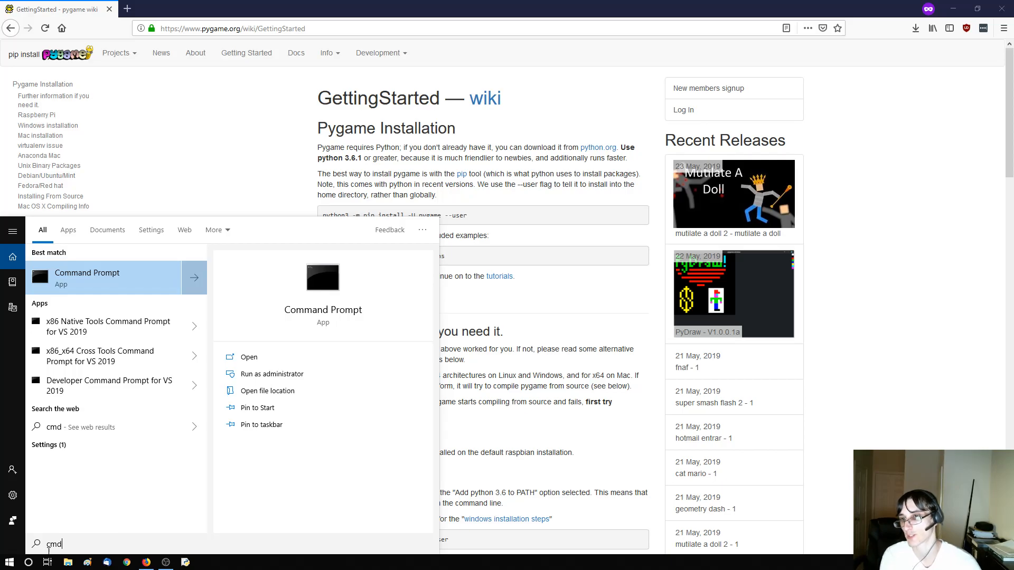
click(109, 277)
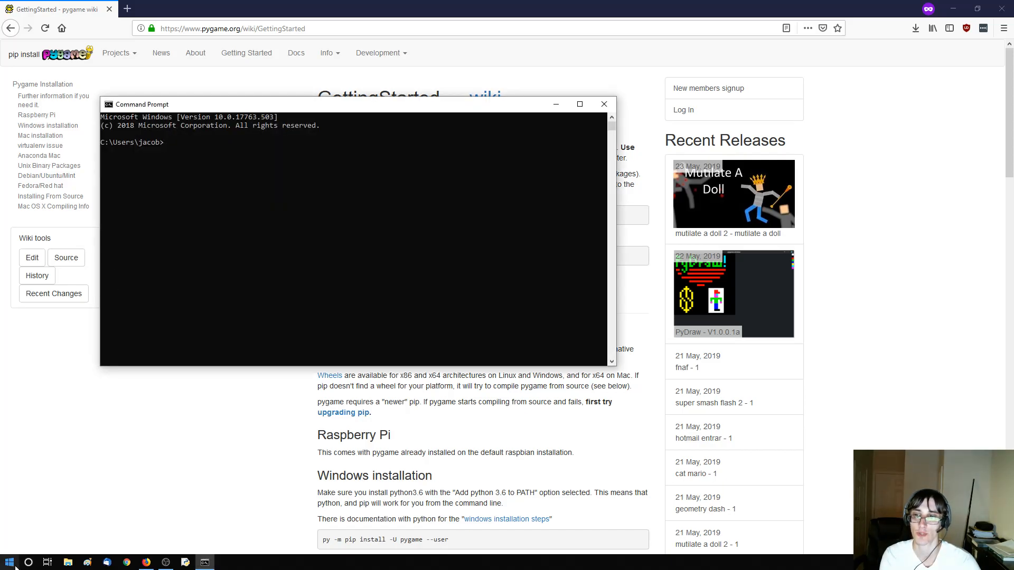
click(15, 566)
text(cmd)
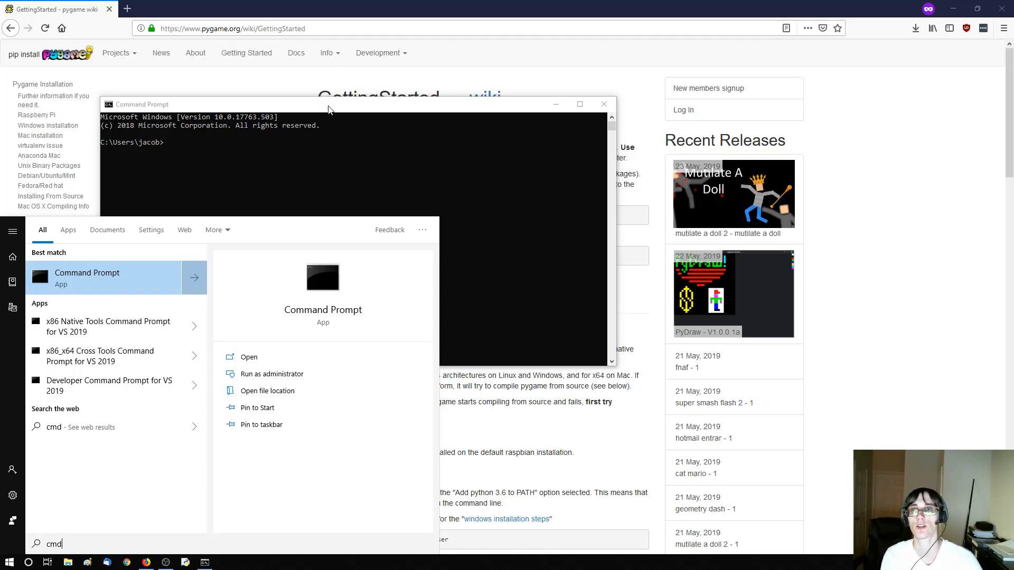
click(328, 111)
Check the installed Python version in the Command Prompt with python3 --version, then with python --version
text(python3)
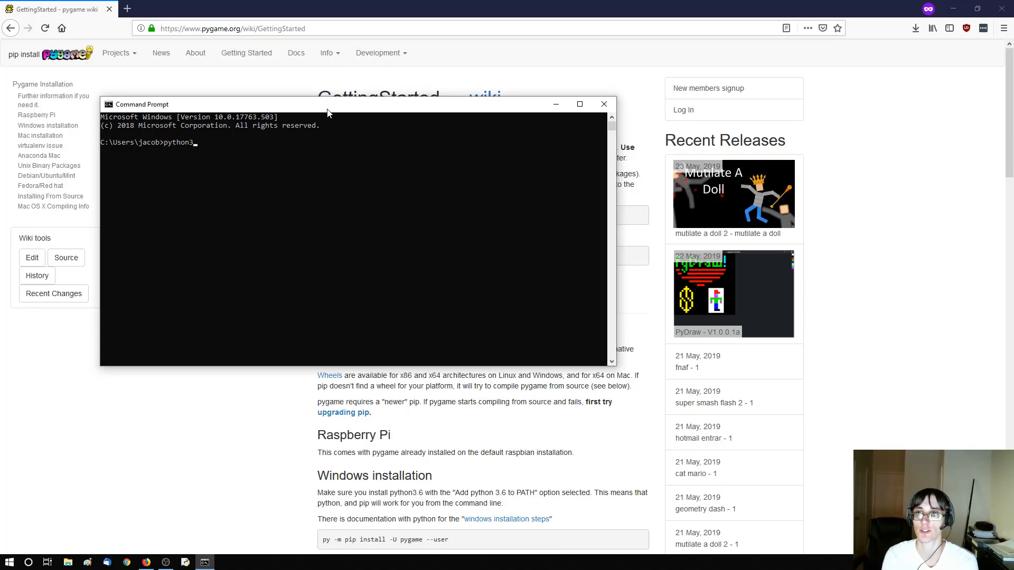
text( --version)
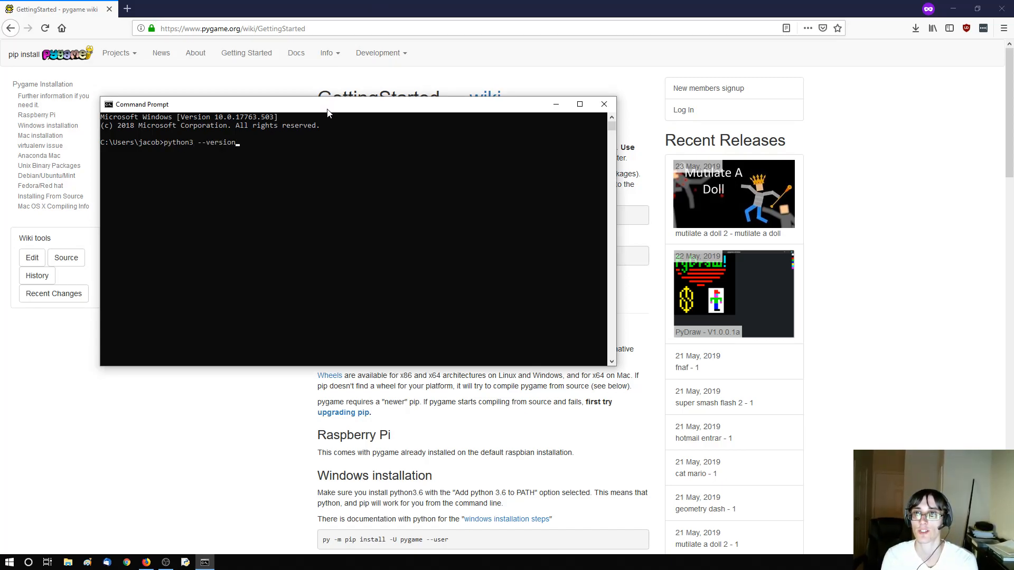
key(Return)
key(Up)
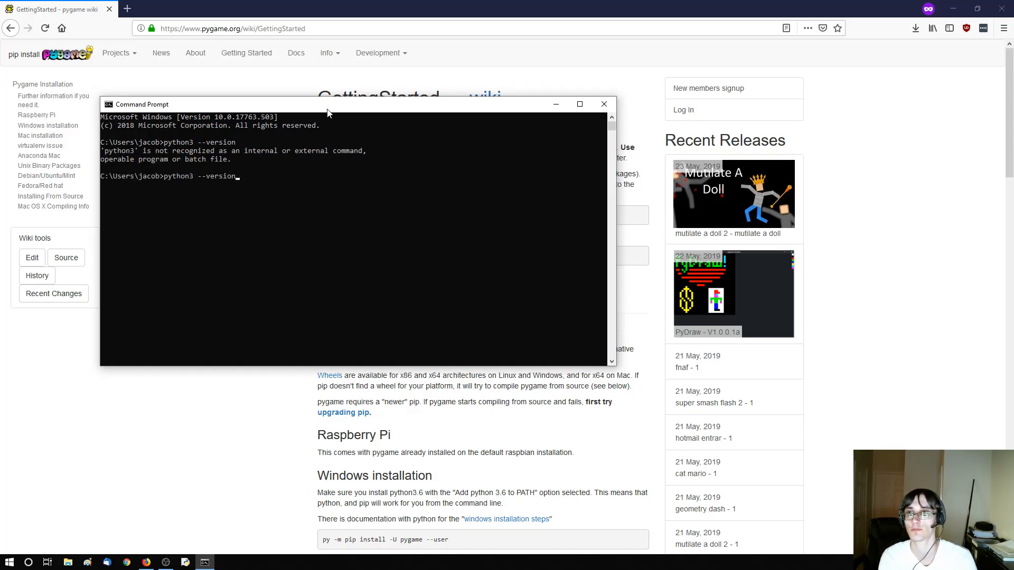
key(BackSpace)
key(Return)
Start the python interpreter from the Command Prompt to check its build, and quit it with exit()
text(python)
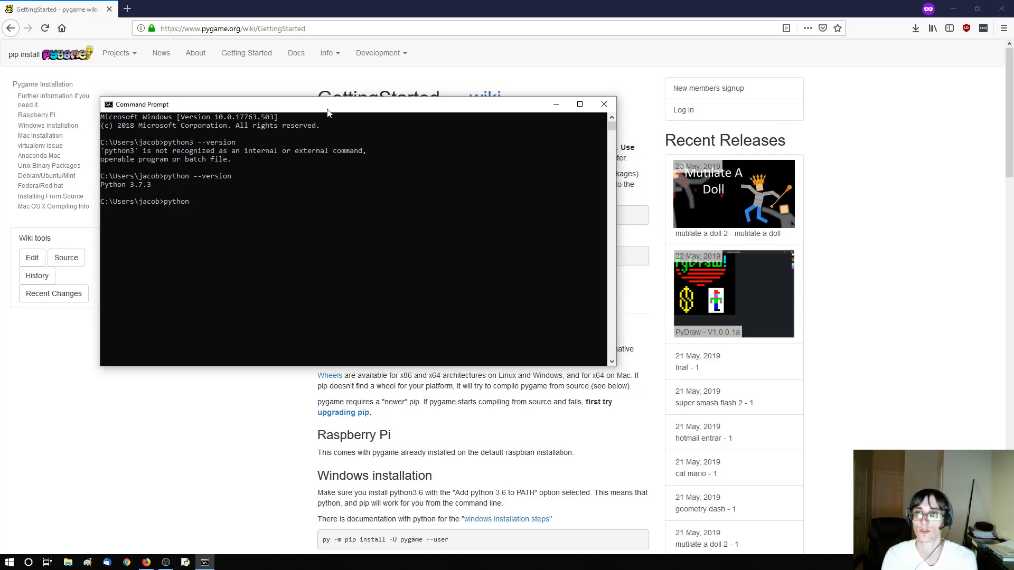
key(Return)
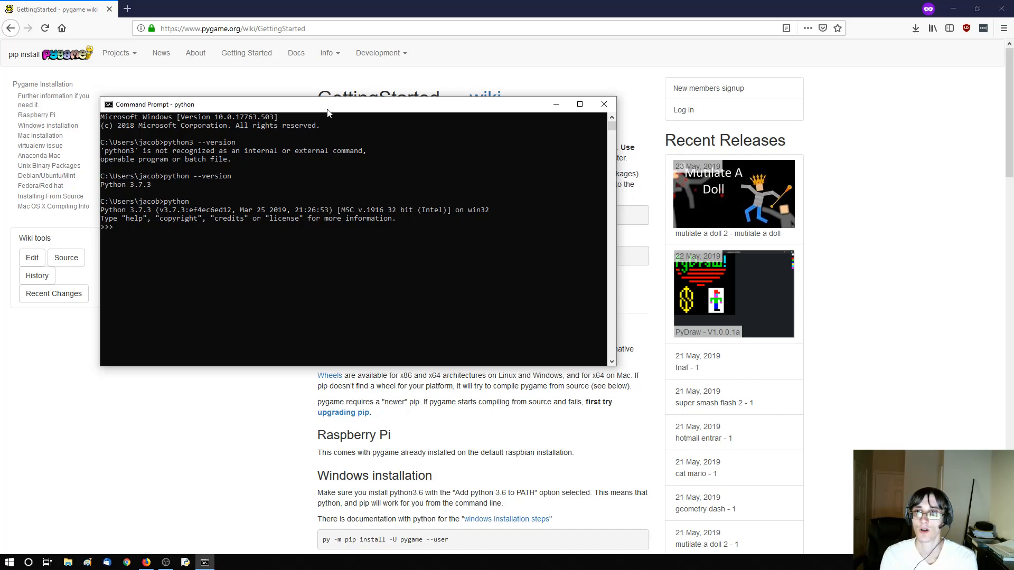
text(exit())
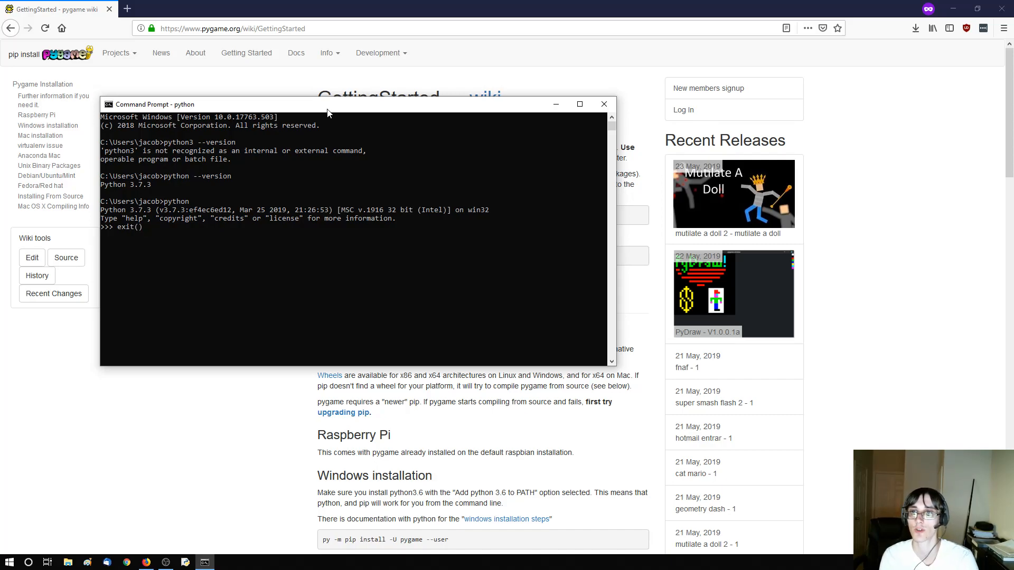
key(Return)
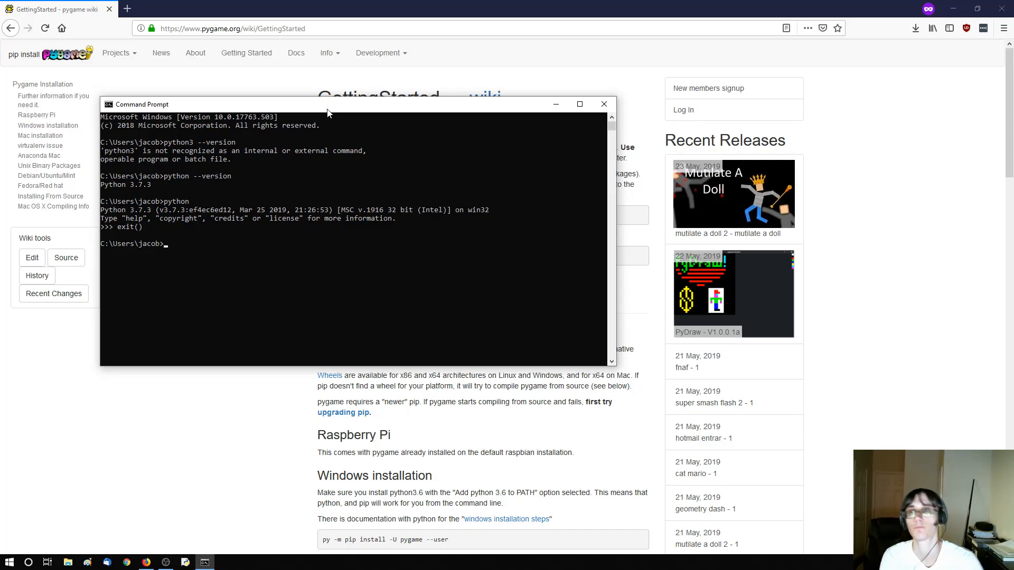
Search the web for "python 64 bit command line" in a new browser tab and open both Using Python on Windows results in separate tabs
click(129, 10)
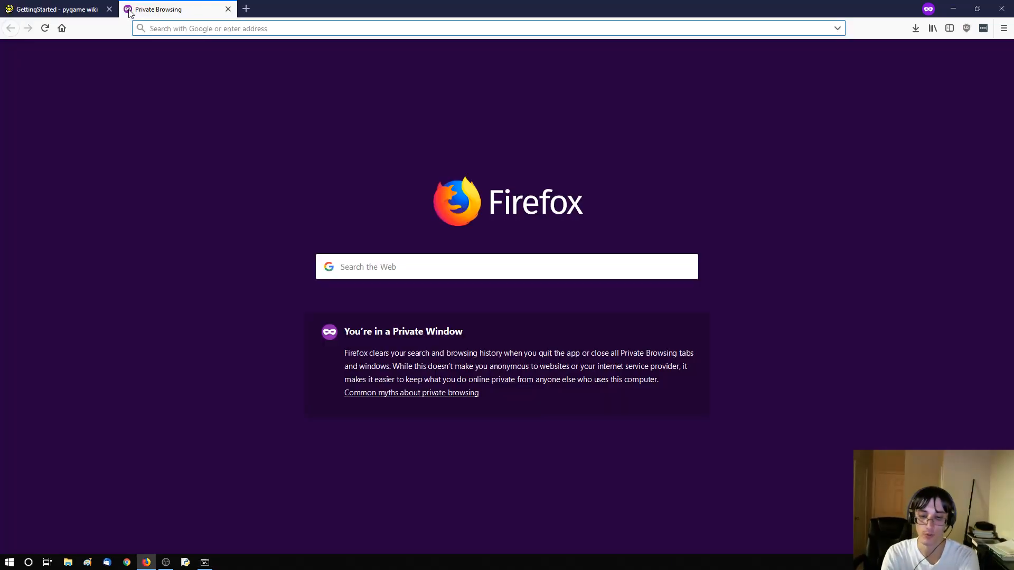
text(python)
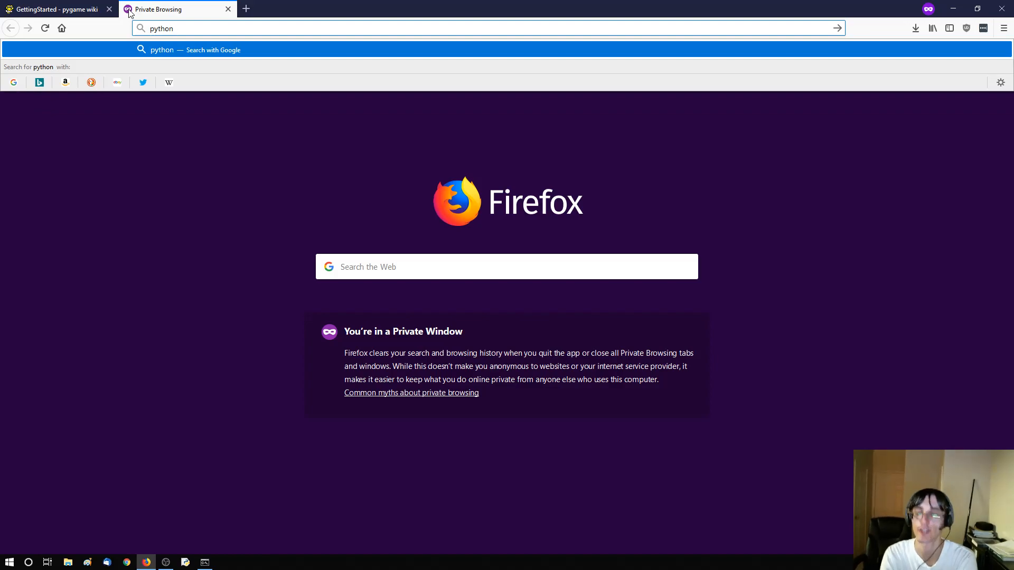
text( 64 bit command line)
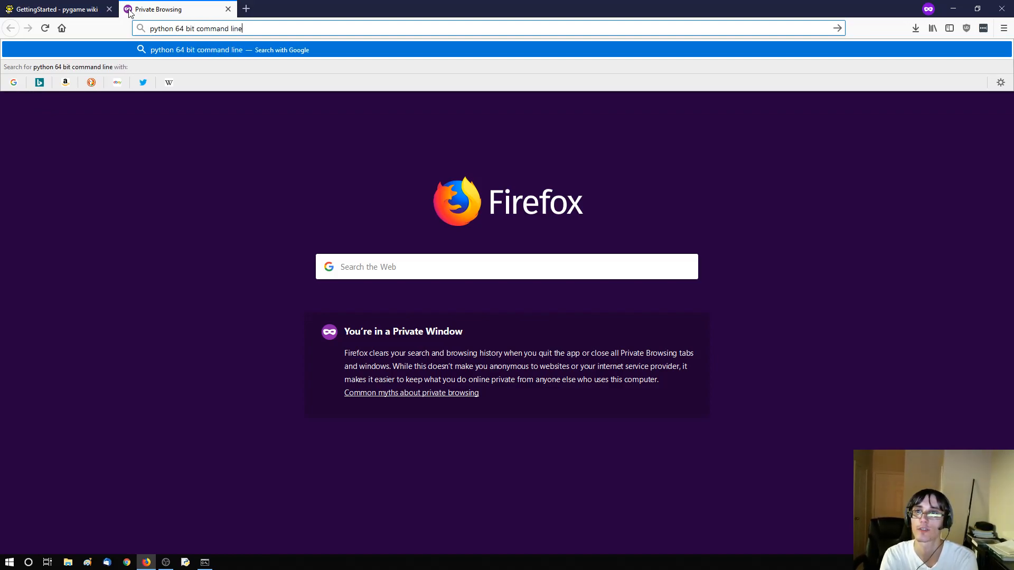
key(Return)
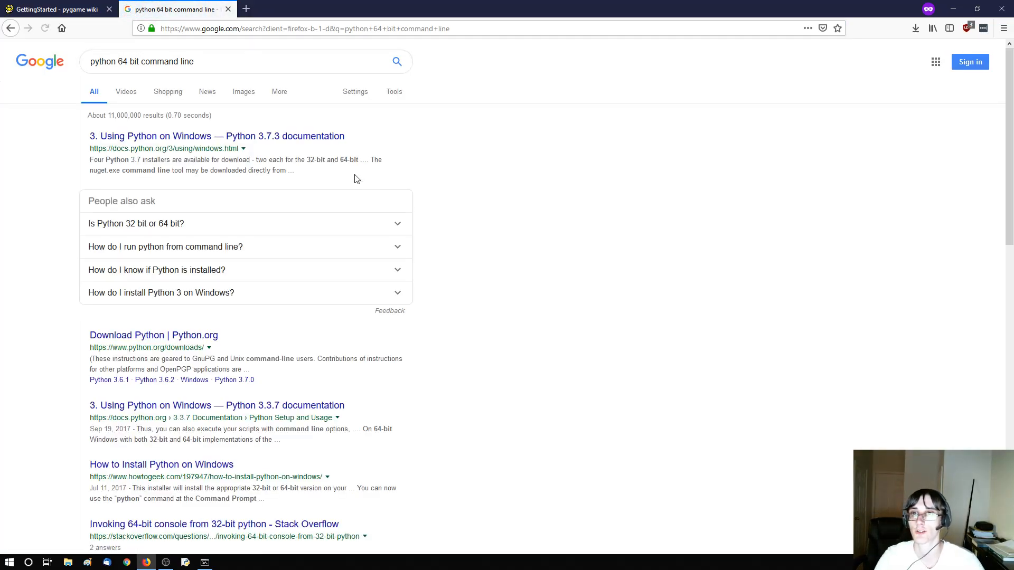
middle_click(305, 140)
middle_click(199, 413)
Find 64 in the Python 3.7.3 Using Python on Windows page and read how to request the 64-bit version
key(ctrl+Tab)
key(ctrl+f)
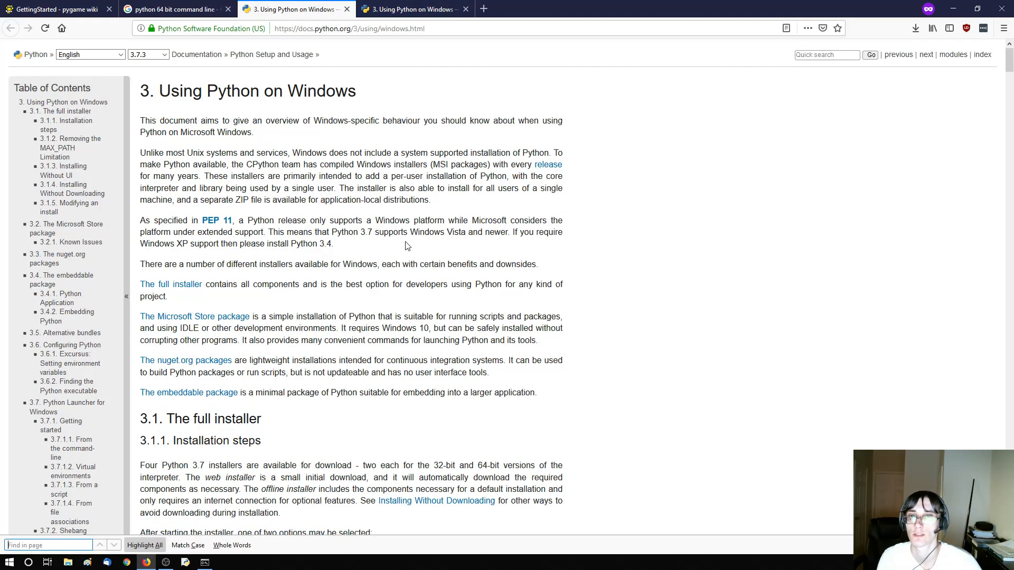
text(64)
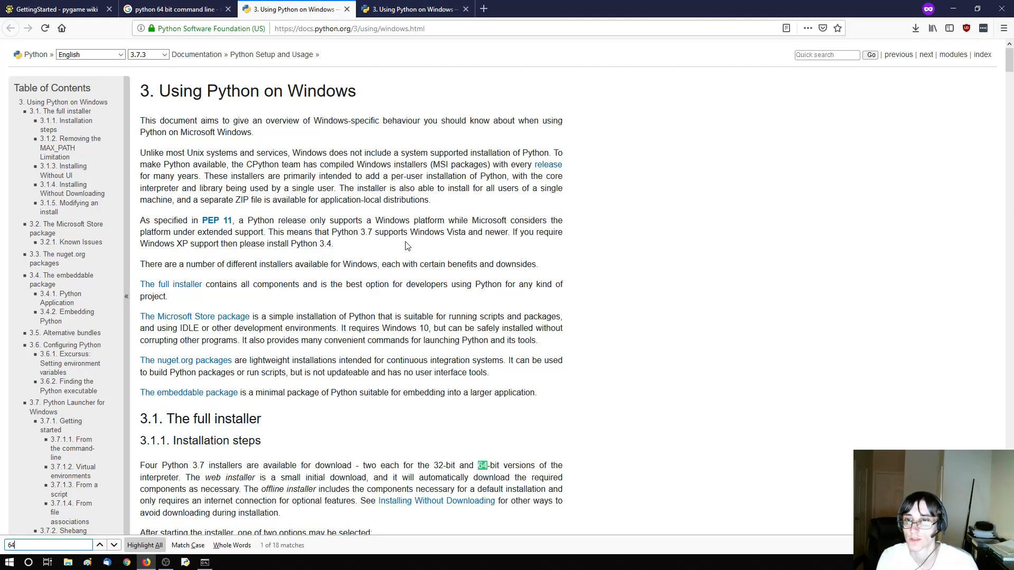
key(Return)
key(Return)
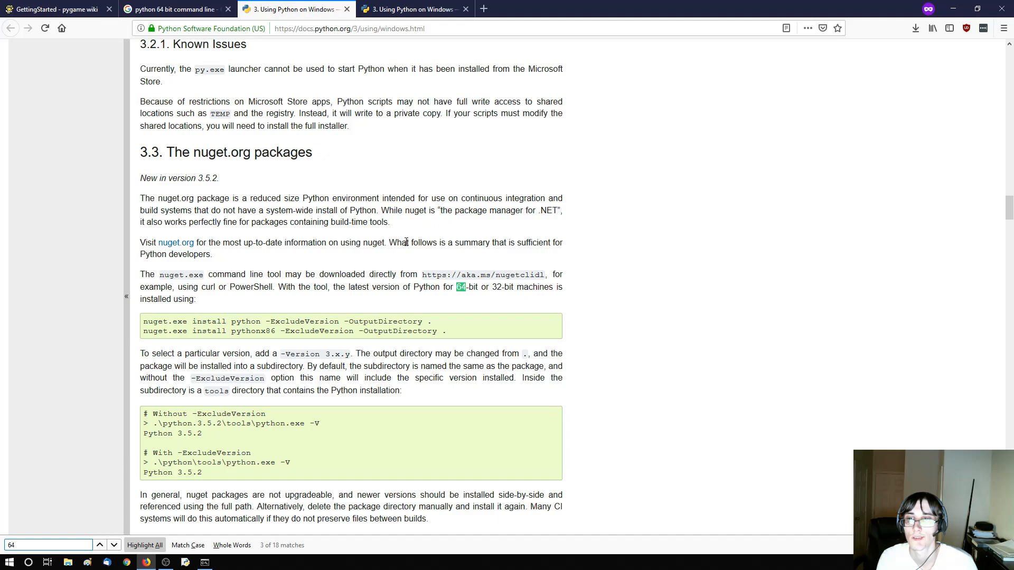
key(Return)
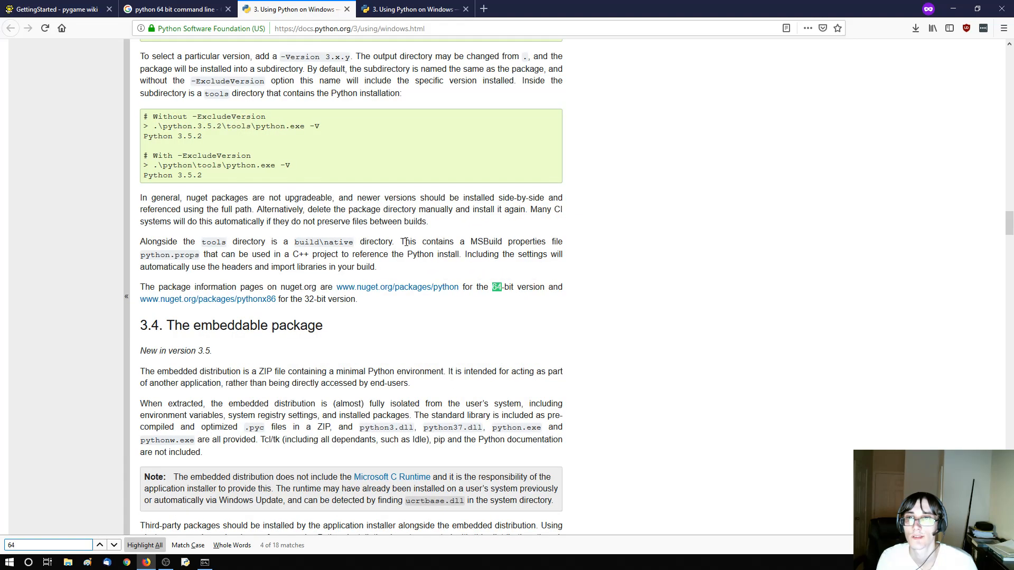
key(Return)
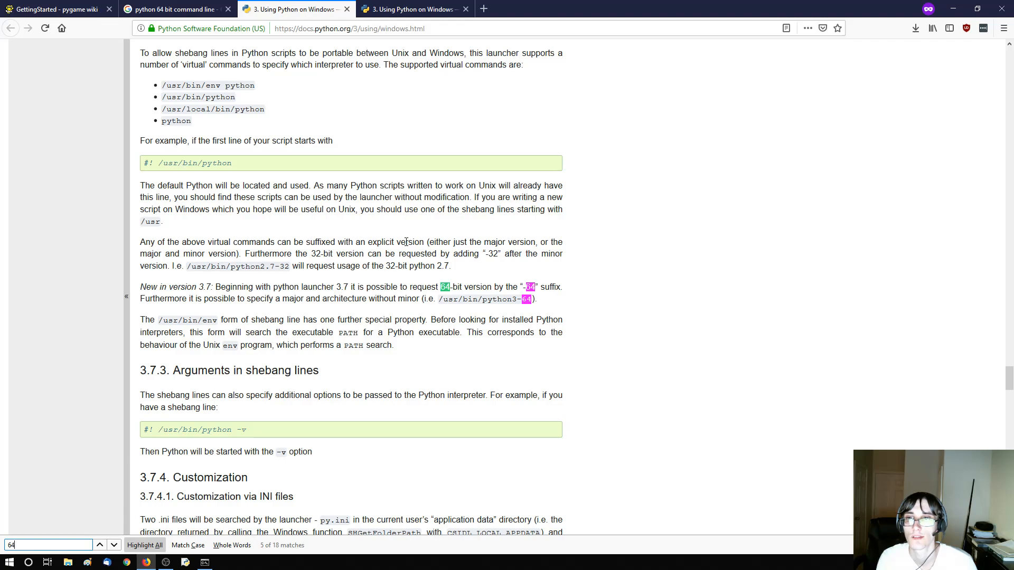
key(Return)
key(Return)
key(Return)
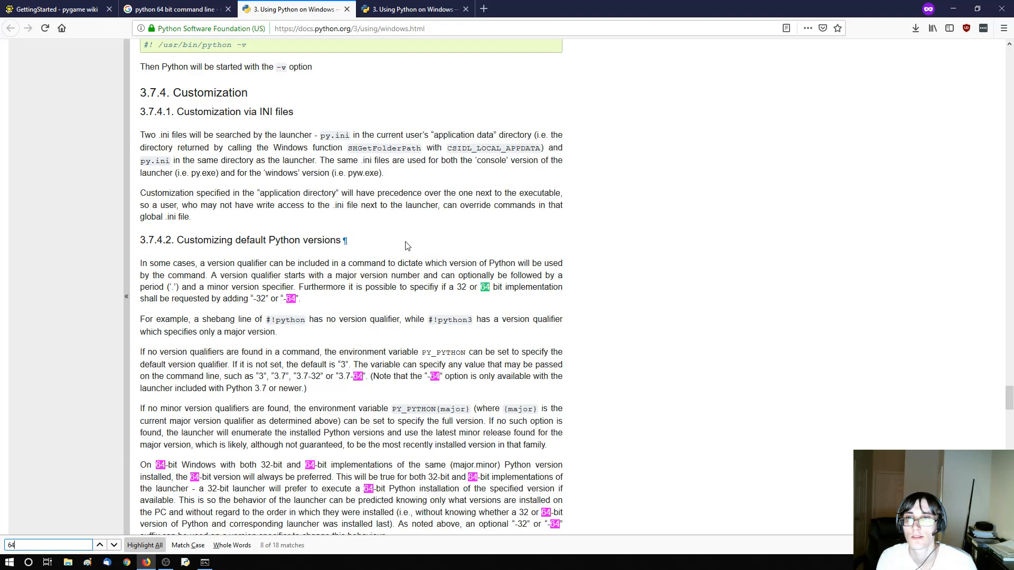
scroll(408, 246, down, 2)
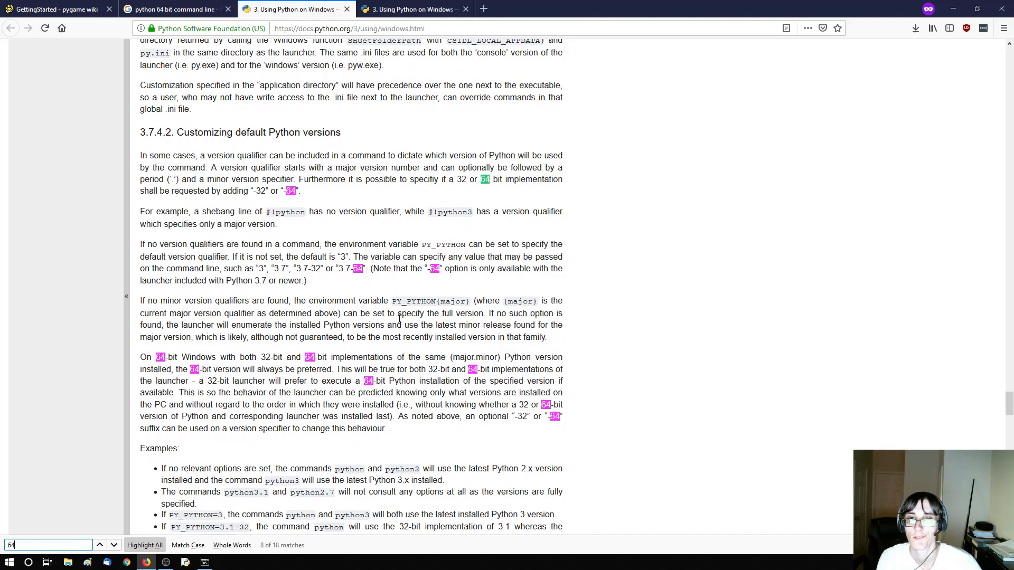
scroll(399, 317, down, 3)
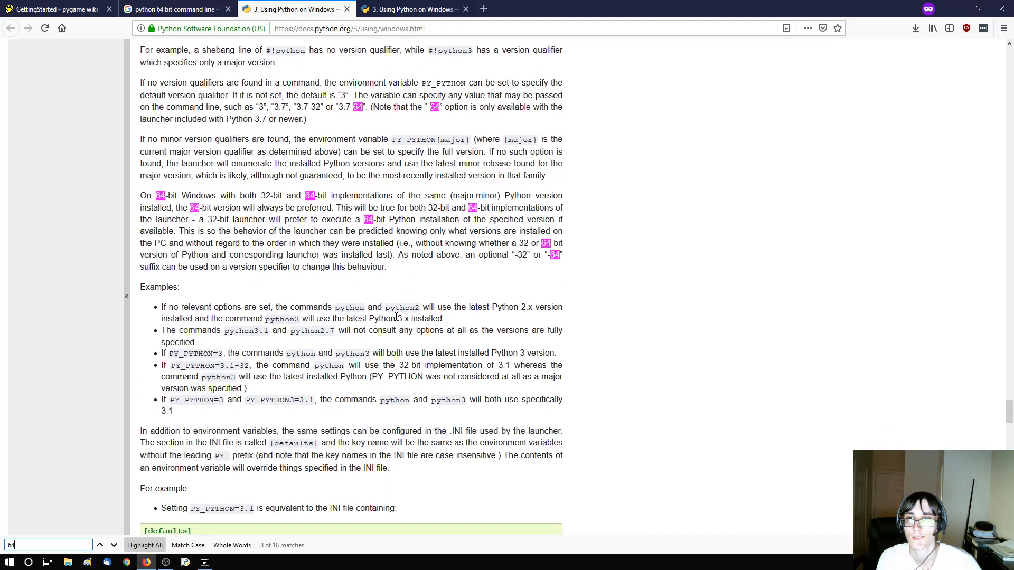
Try to start a 64-bit interpreter by running python64 in the Command Prompt
click(205, 562)
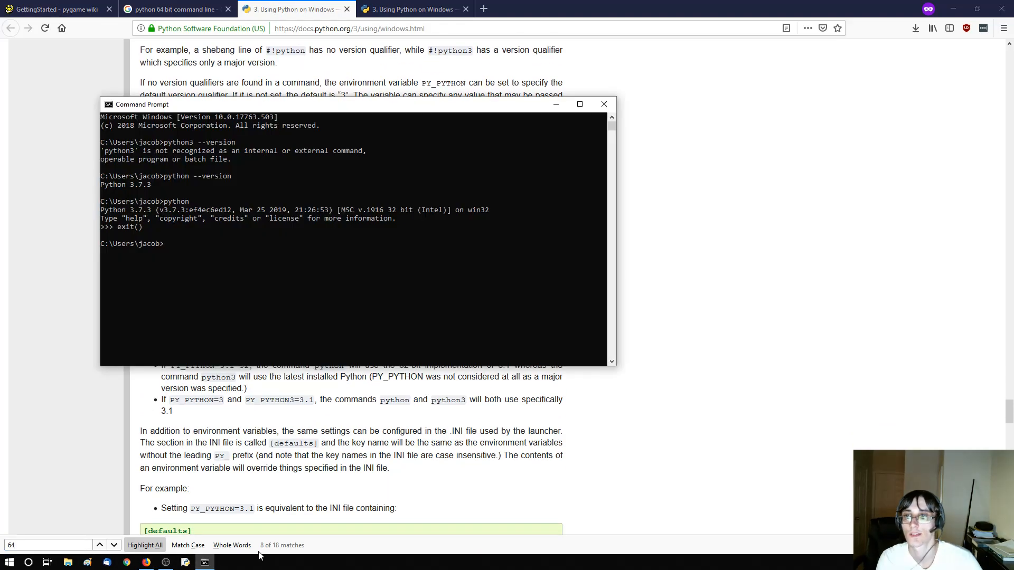
text(python64)
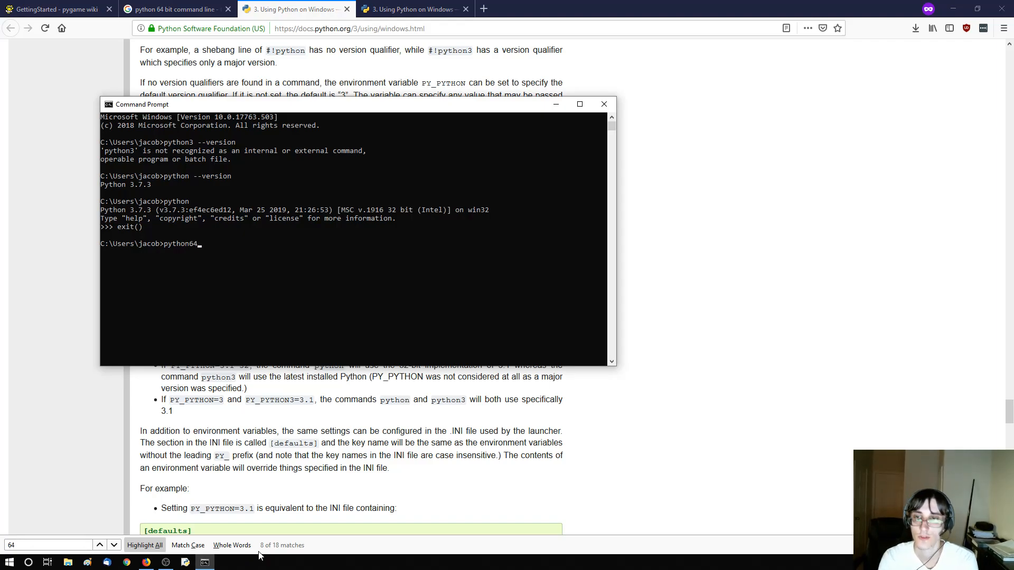
key(Return)
Read on through the Python 3.7.3 Using Python on Windows page, from the launcher examples to Additional modules
click(275, 508)
scroll(319, 475, down, 7)
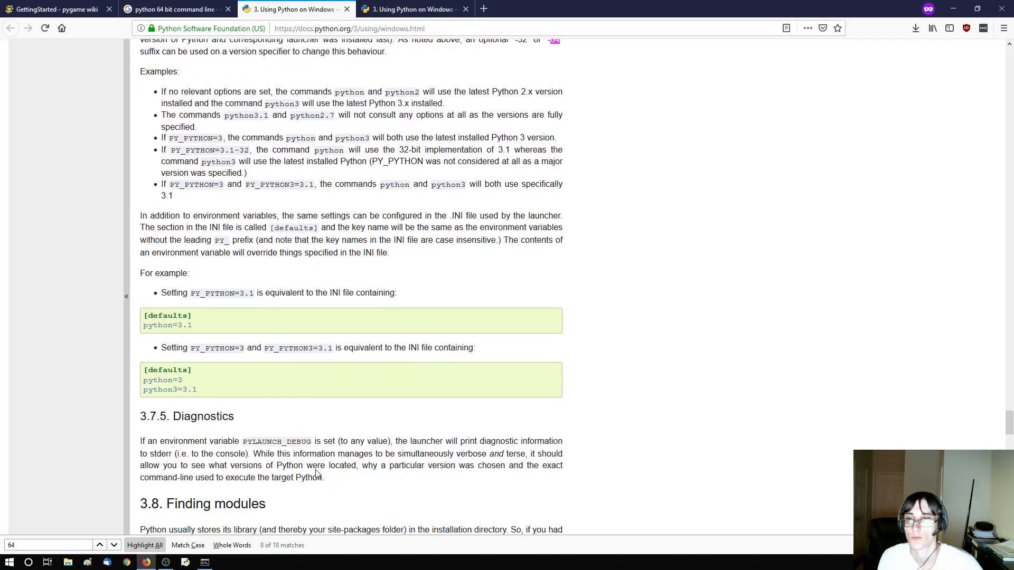
scroll(318, 449, down, 4)
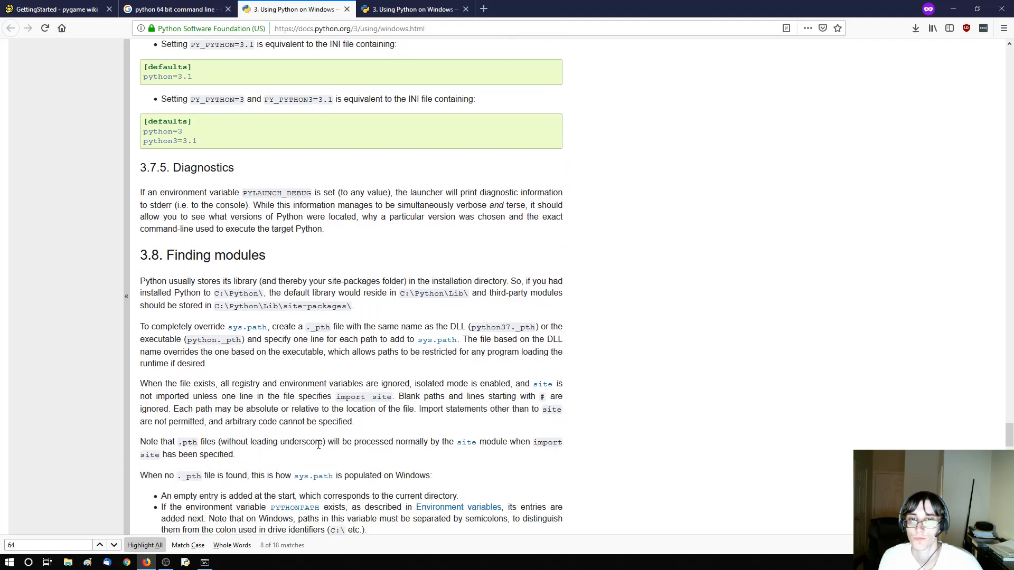
scroll(318, 448, down, 11)
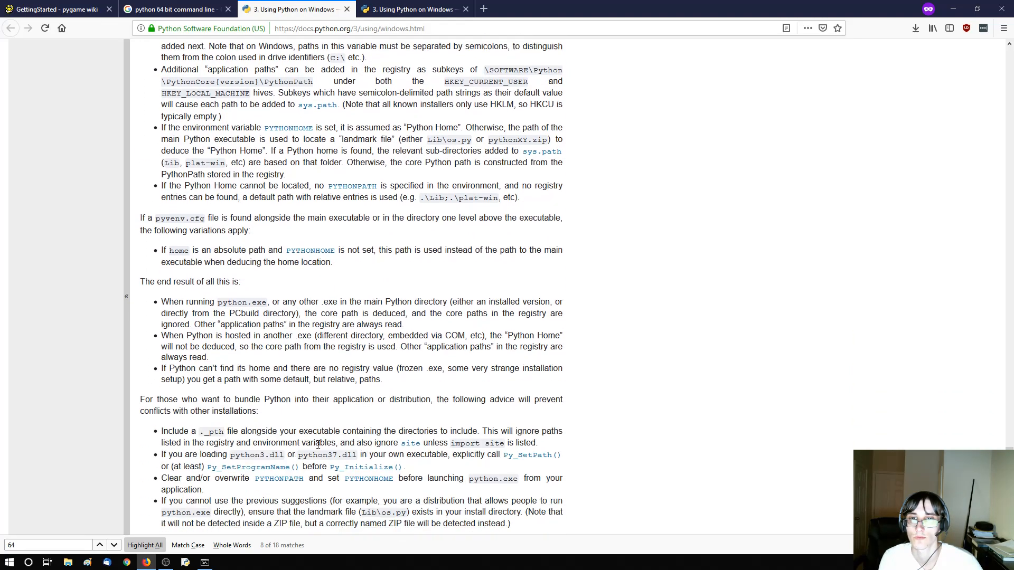
Find 64 in the Python 3.3.7 Using Python on Windows page and go through all its matches
key(ctrl+Tab)
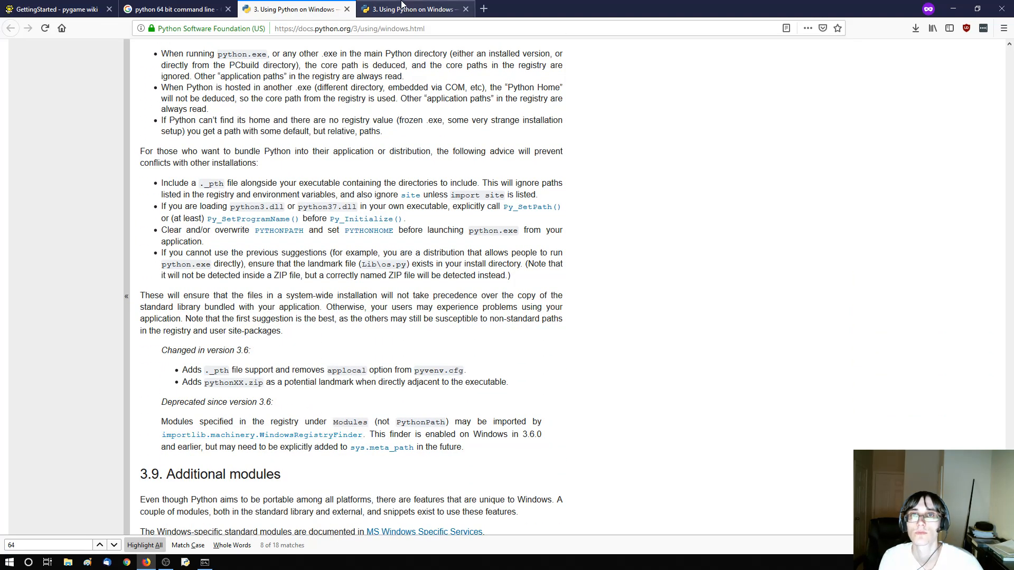
key(ctrl+f)
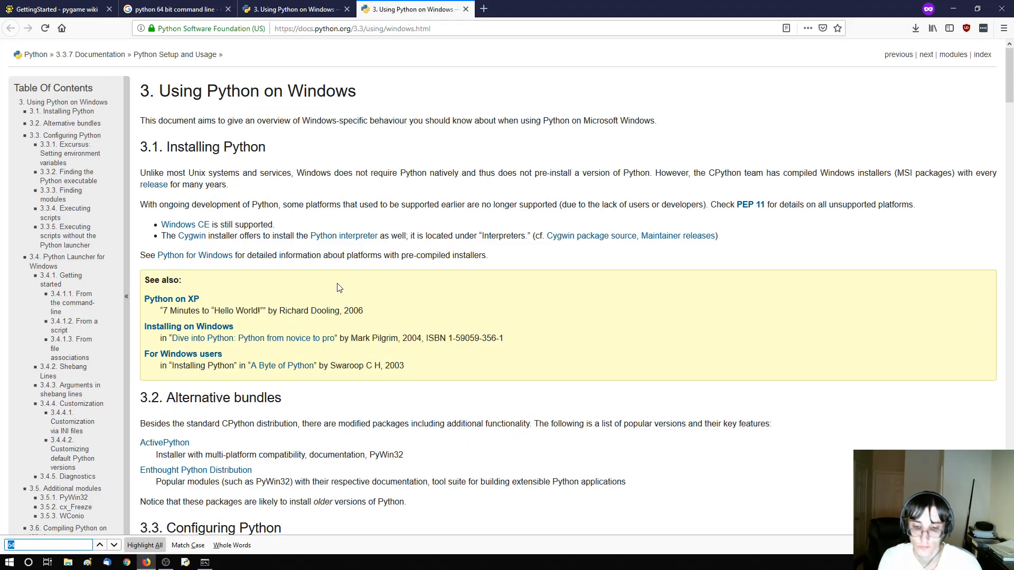
key(Return)
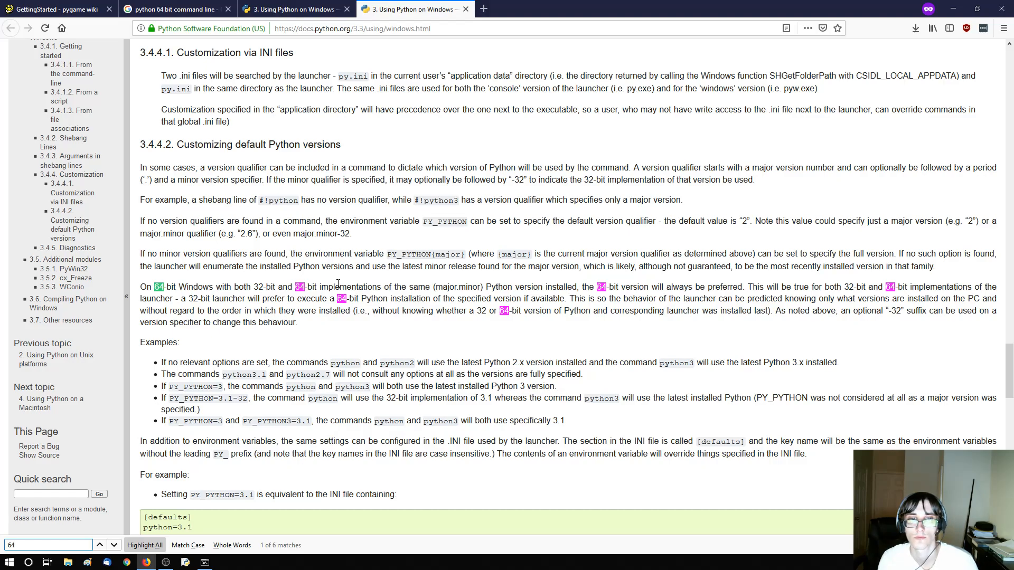
key(Return)
key(Return)
key(Return)
key(Return)
key(Return)
key(Return)
key(Return)
key(Return)
key(Return)
key(Return)
key(Return)
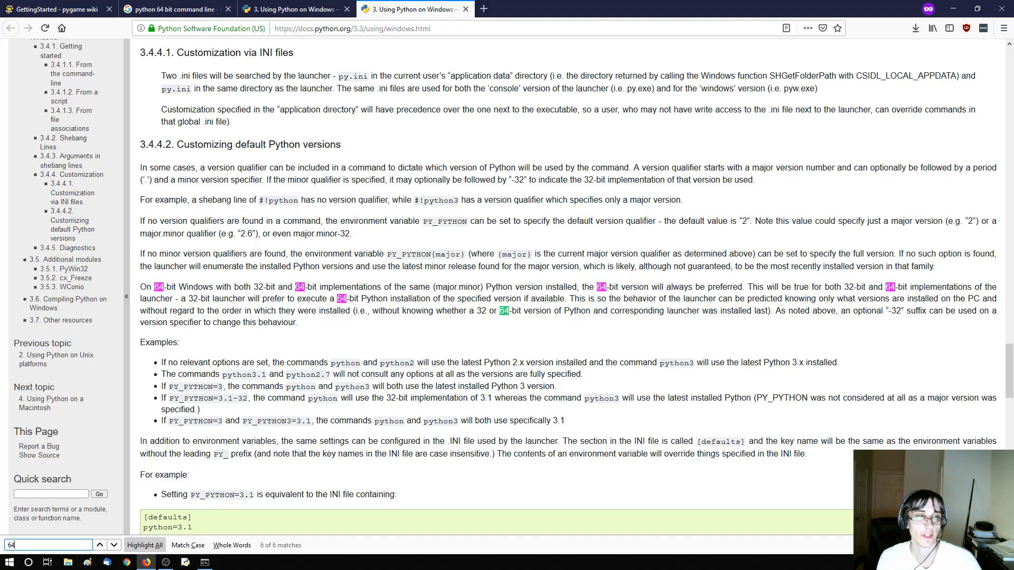
Return to the pygame GettingStarted page and install pygame from the Command Prompt with pip install pygame
key(ctrl+Tab)
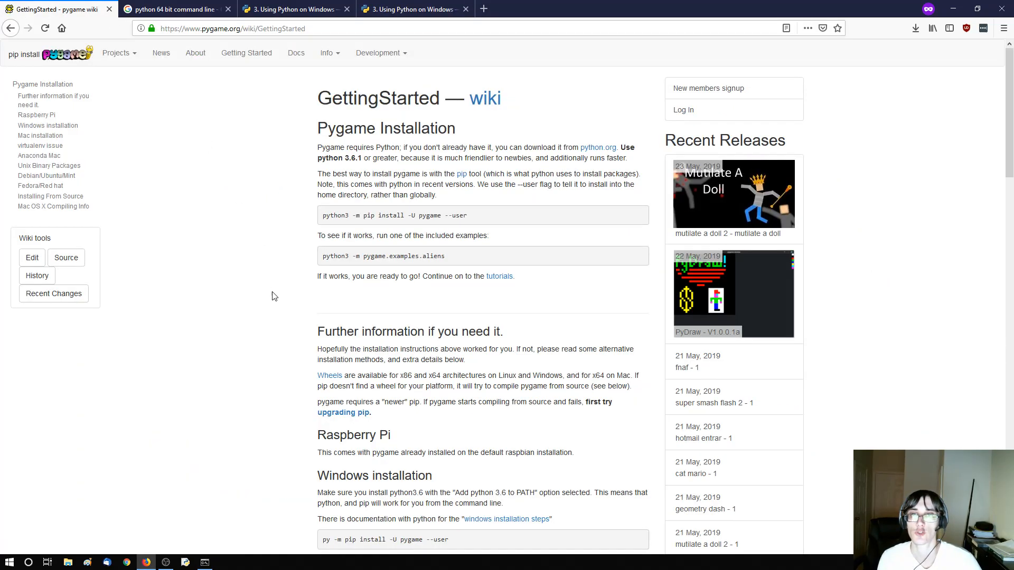
click(205, 563)
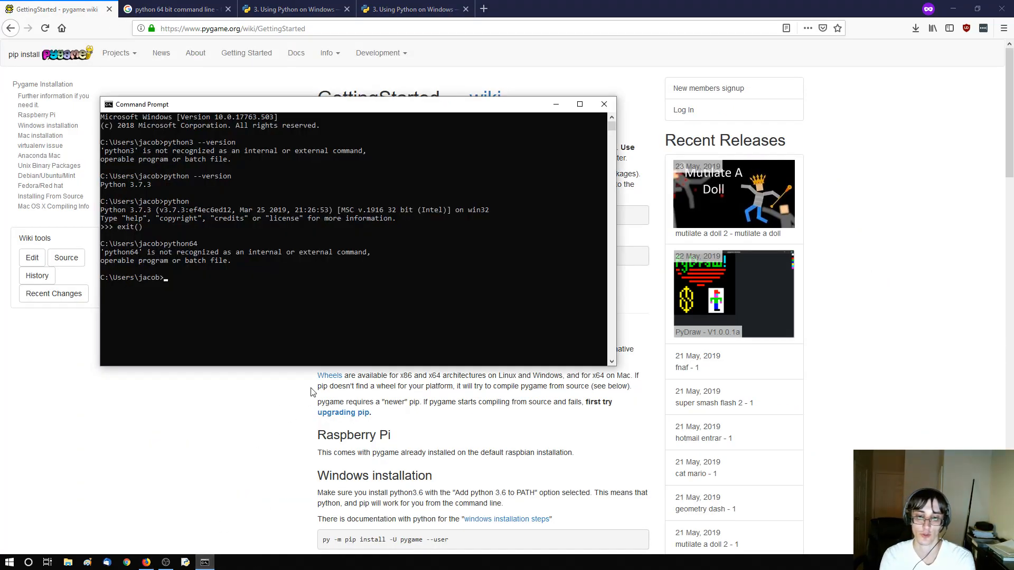
text(pip)
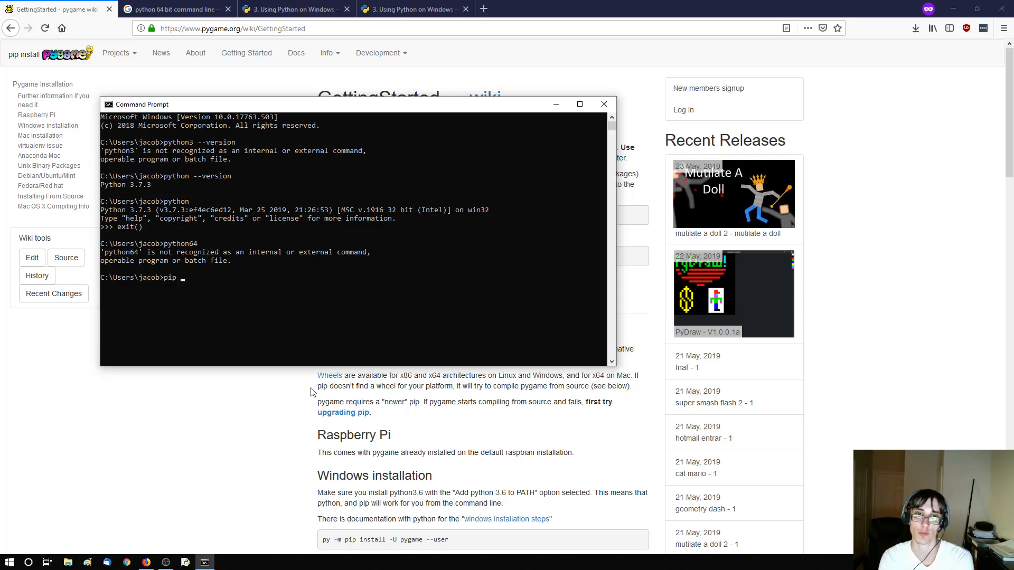
text( install pygame)
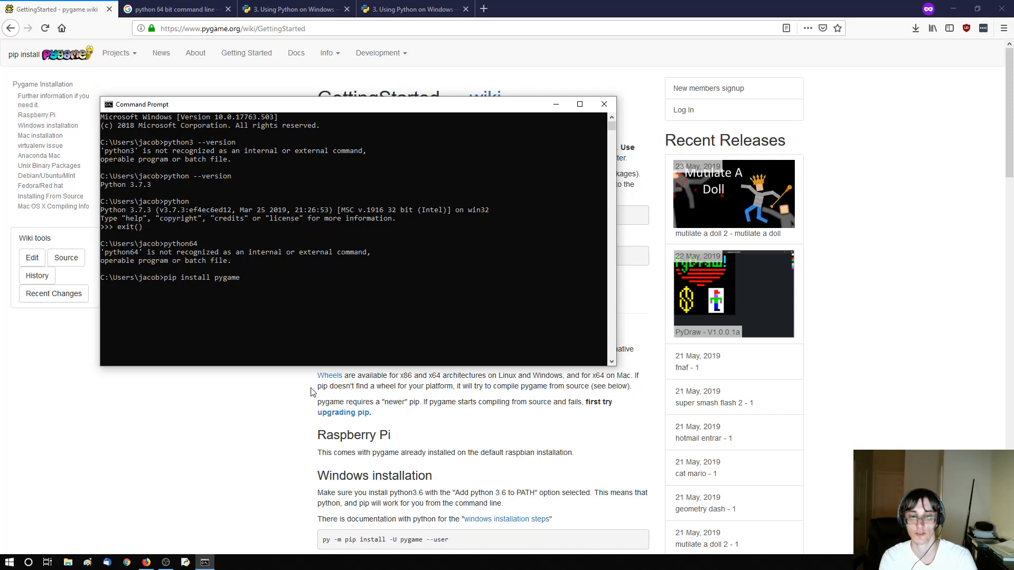
key(Return)
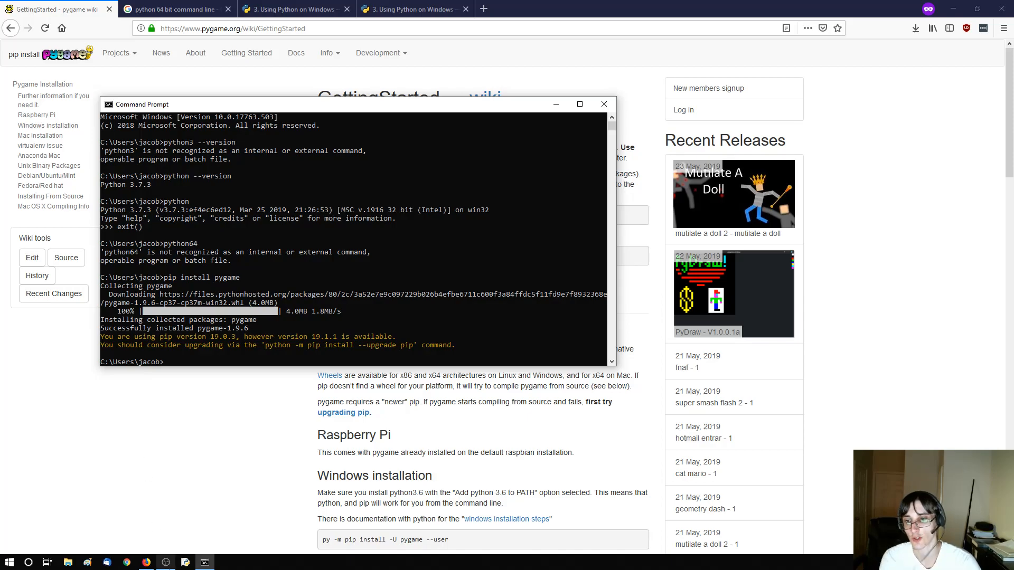
Test import pygame in the pinned 64-bit IDLE shell, and close the shell
click(184, 564)
text(import pygame)
key(Return)
text(e)
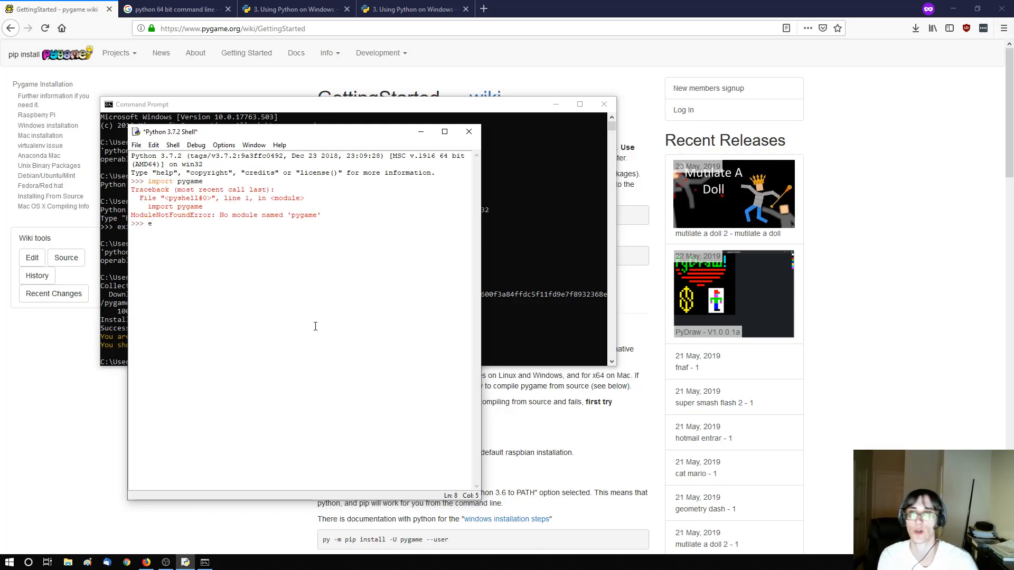
click(469, 131)
Unpin IDLE (Python 3.7 64-bit) from the taskbar
right_click(192, 567)
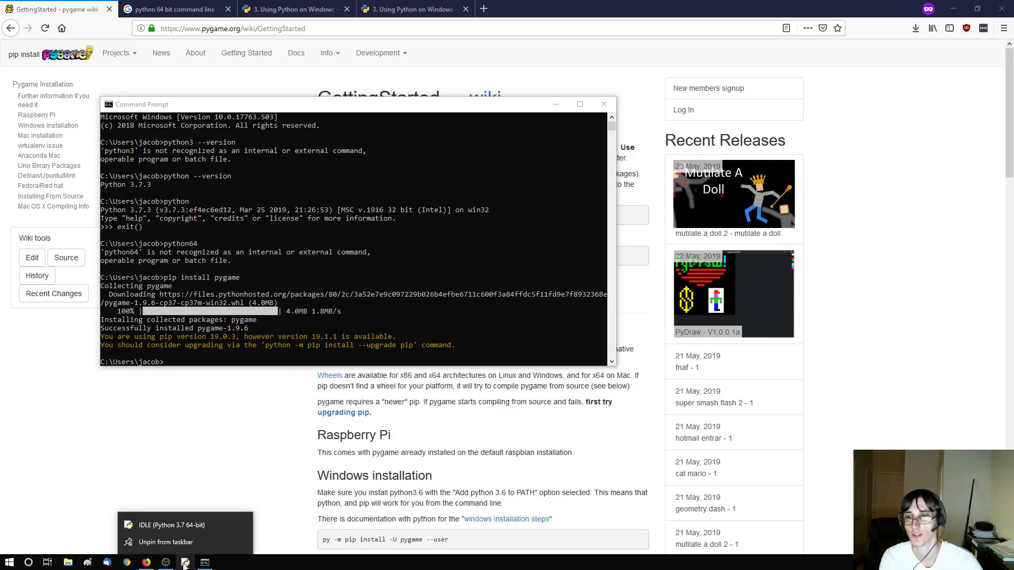
right_click(172, 524)
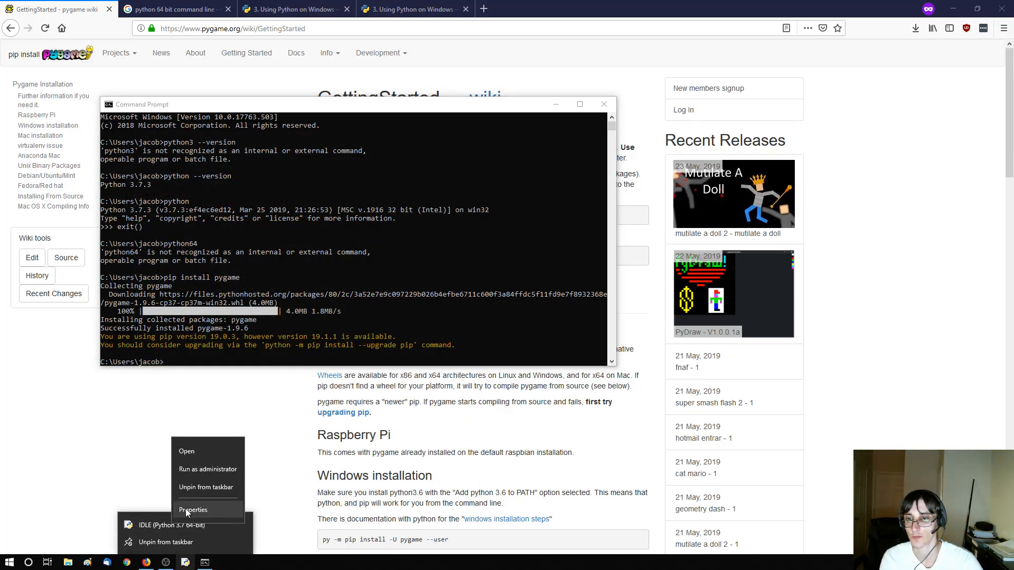
click(195, 483)
Search the installed apps for idle and pin IDLE (Python 3.7 32-bit) to the taskbar
right_click(8, 562)
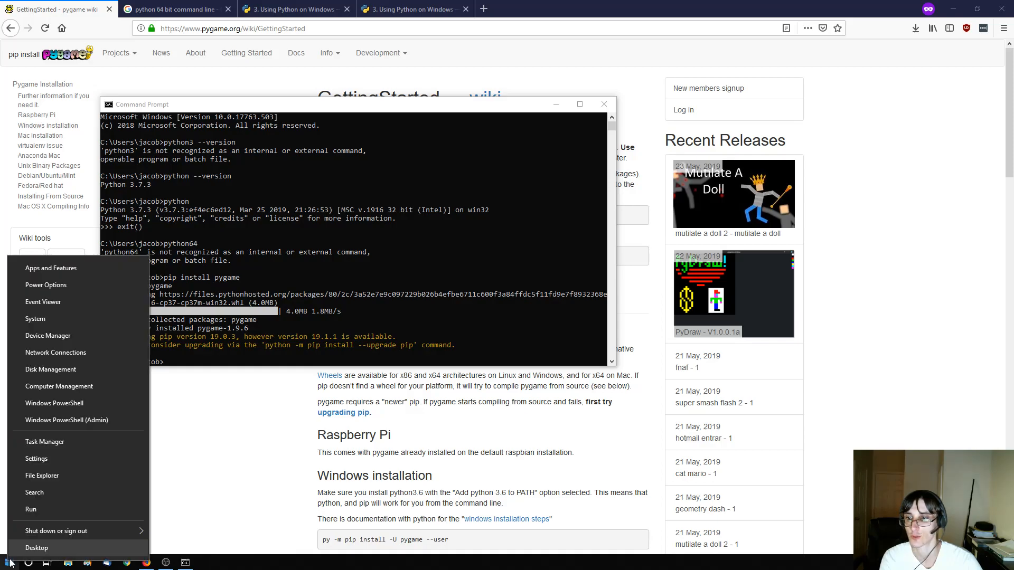
click(185, 491)
click(12, 563)
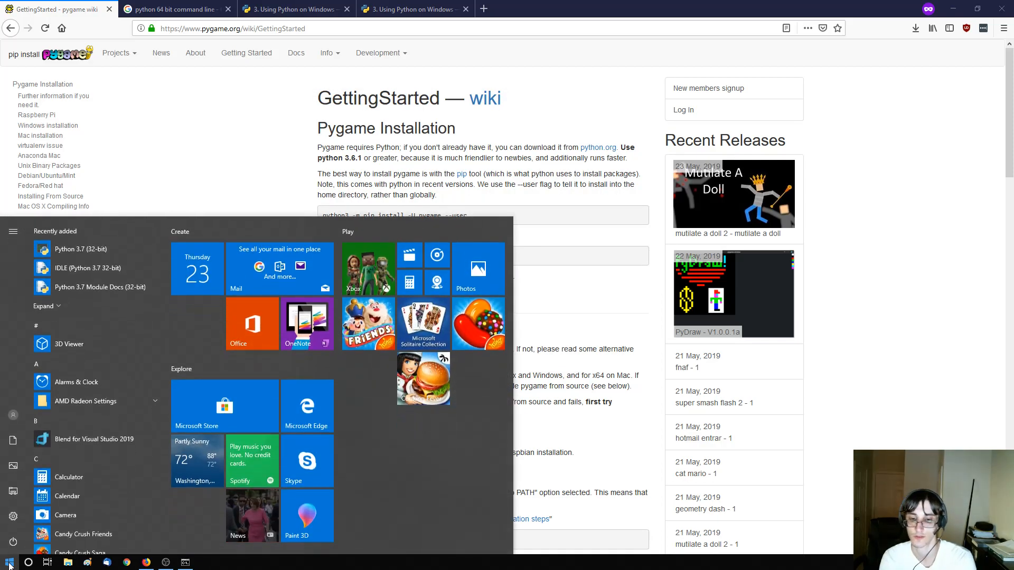
text(idle)
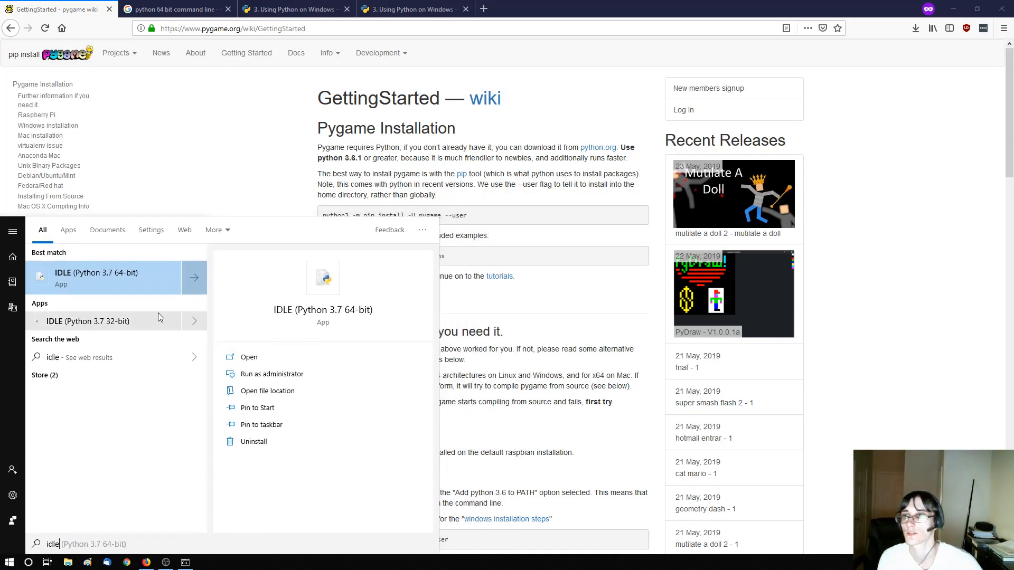
right_click(122, 326)
click(179, 383)
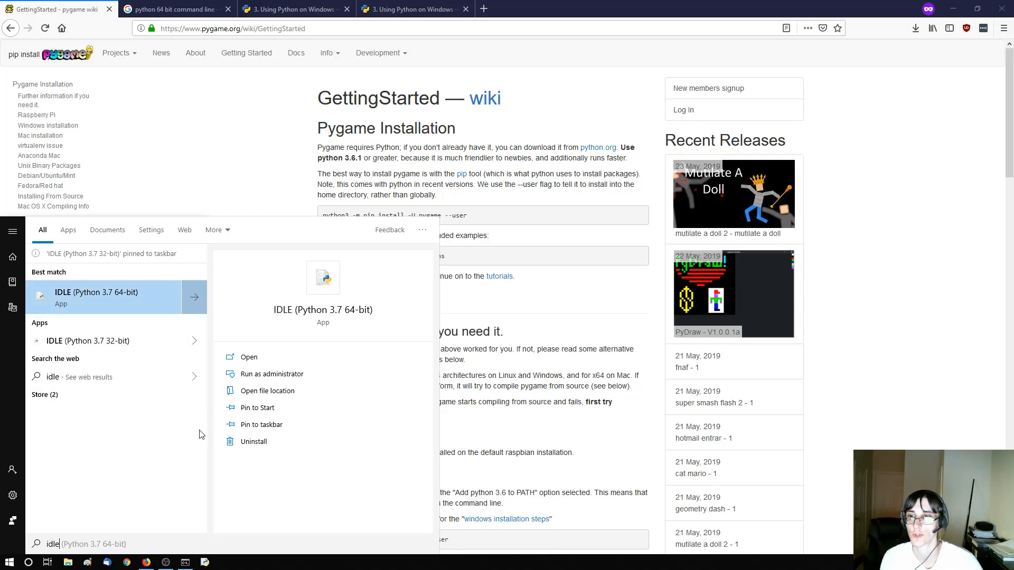
key(Escape)
Open the 32-bit IDLE shell and run import pygame to test the installation
click(205, 562)
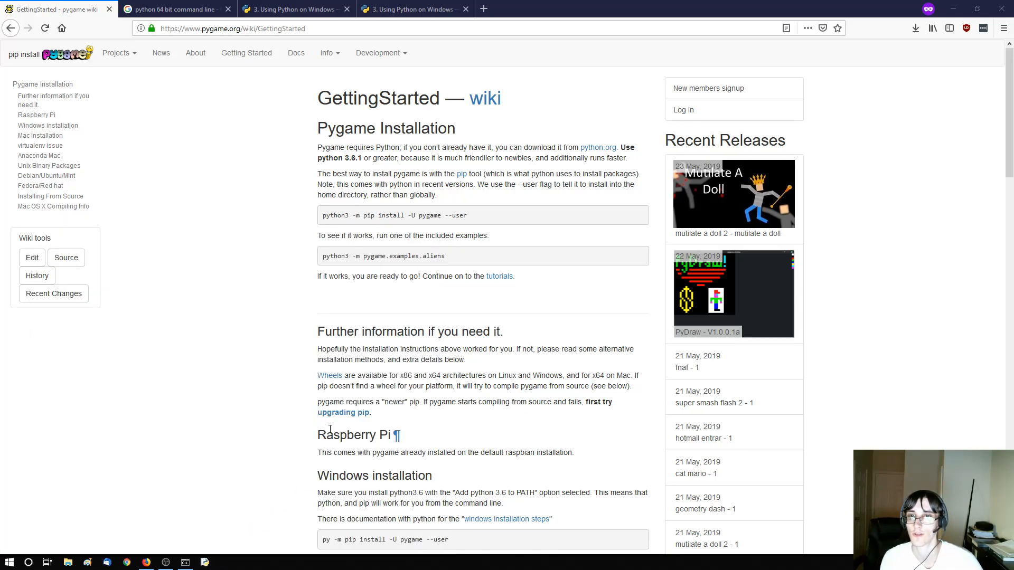
text(import pygame)
key(Return)
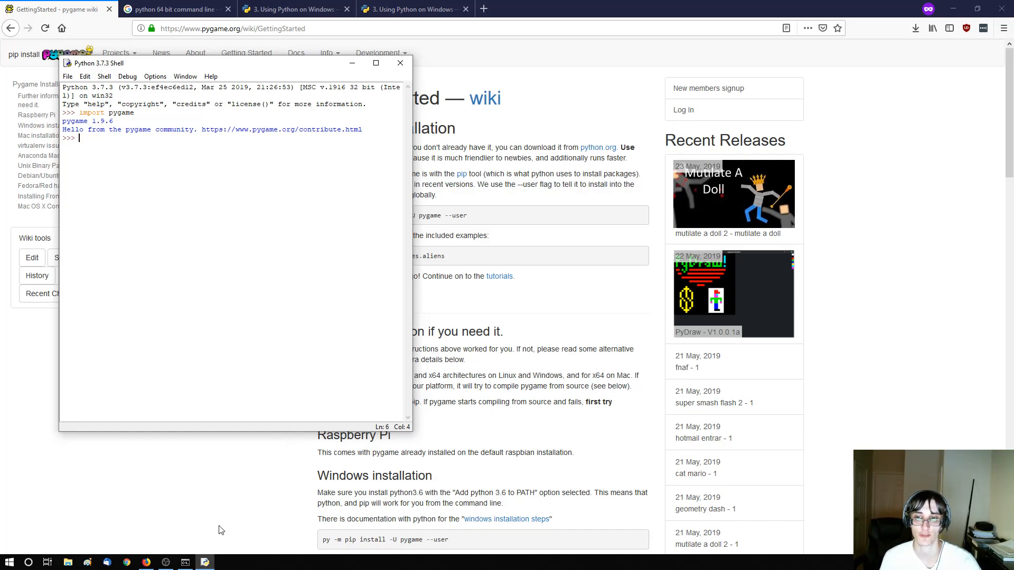
click(167, 563)
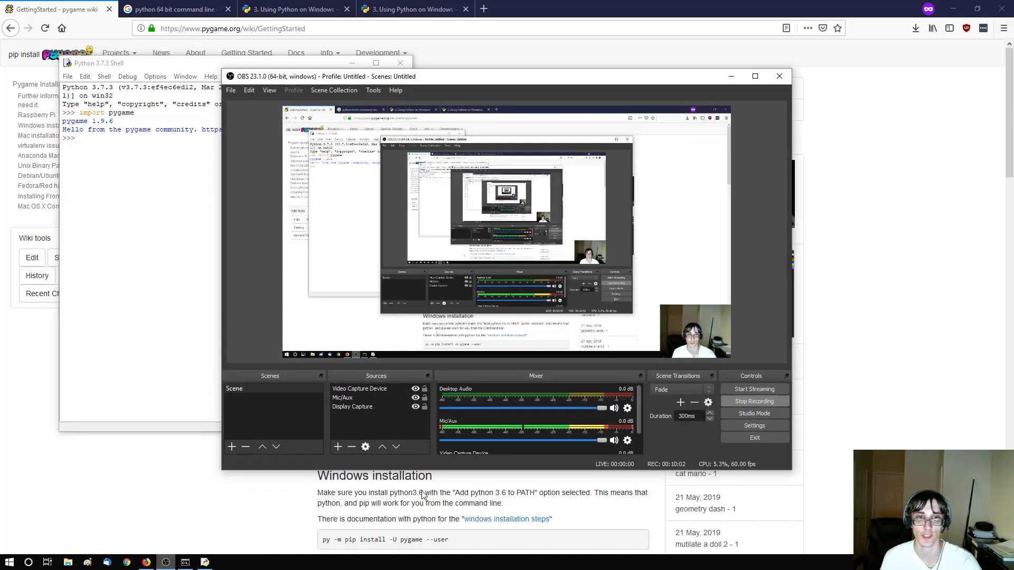